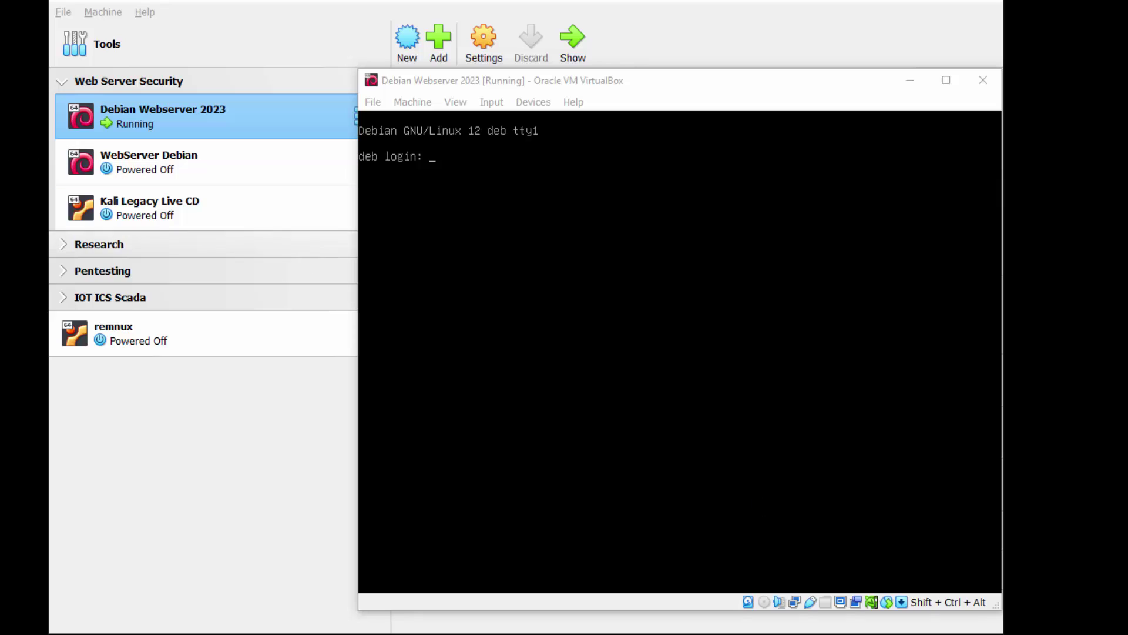
# Step: Log into the Debian console as the regular user, then run whoami and ip addr showing enp0s3 at 10.0.2.15
pyautogui.click(753, 492)
pyautogui.write('sj')
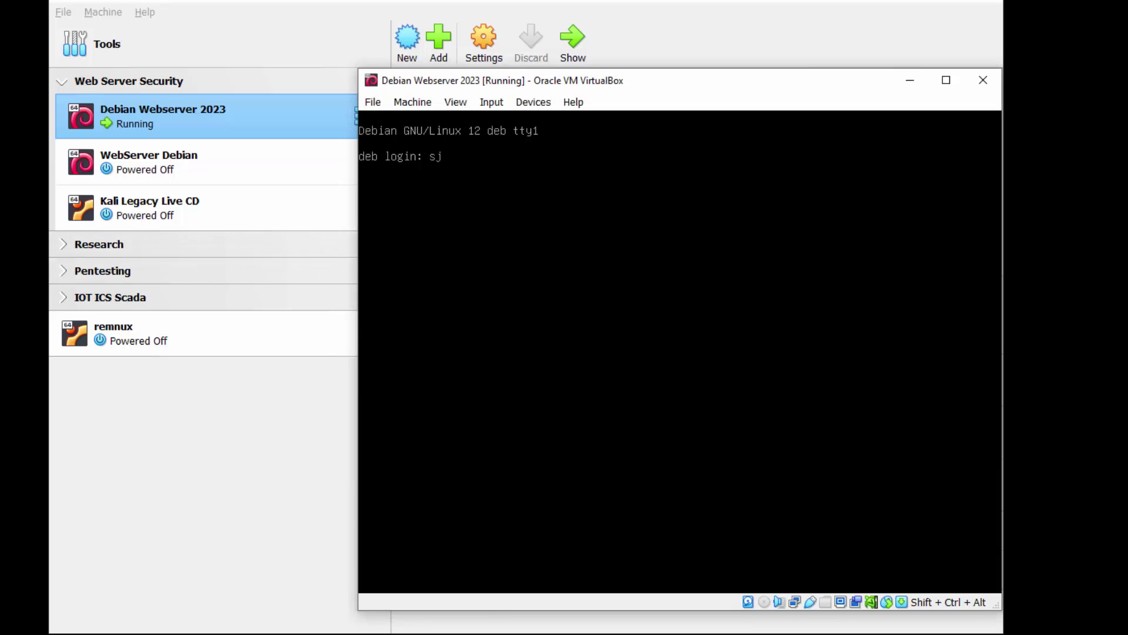
pyautogui.write('ay')
pyautogui.press('Return')
pyautogui.press('Return')
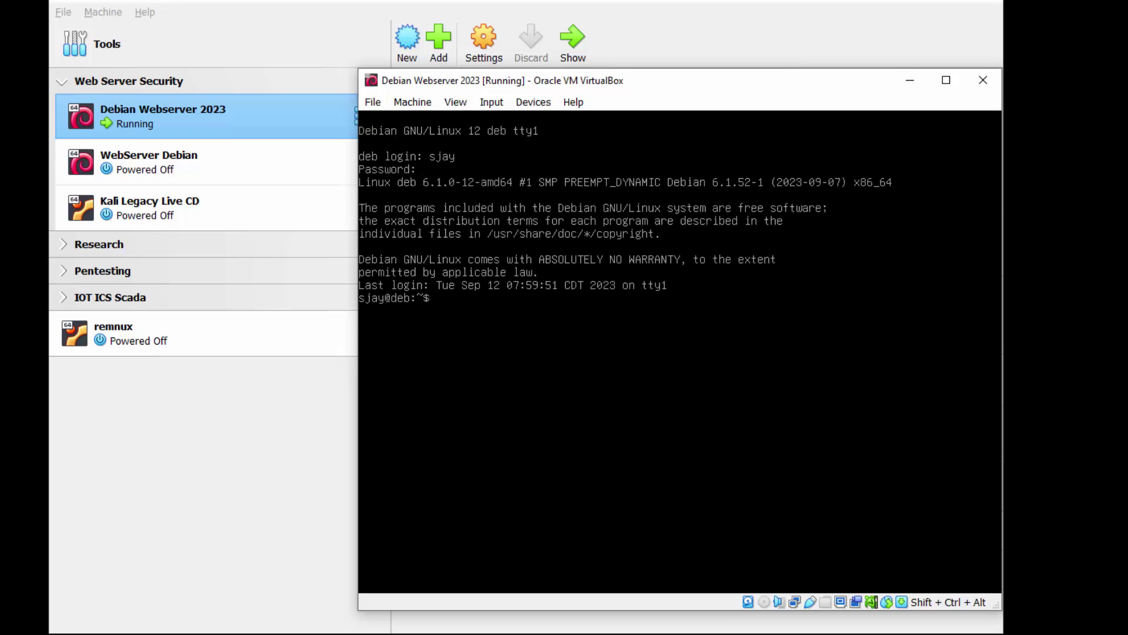
pyautogui.write('whoami')
pyautogui.press('Return')
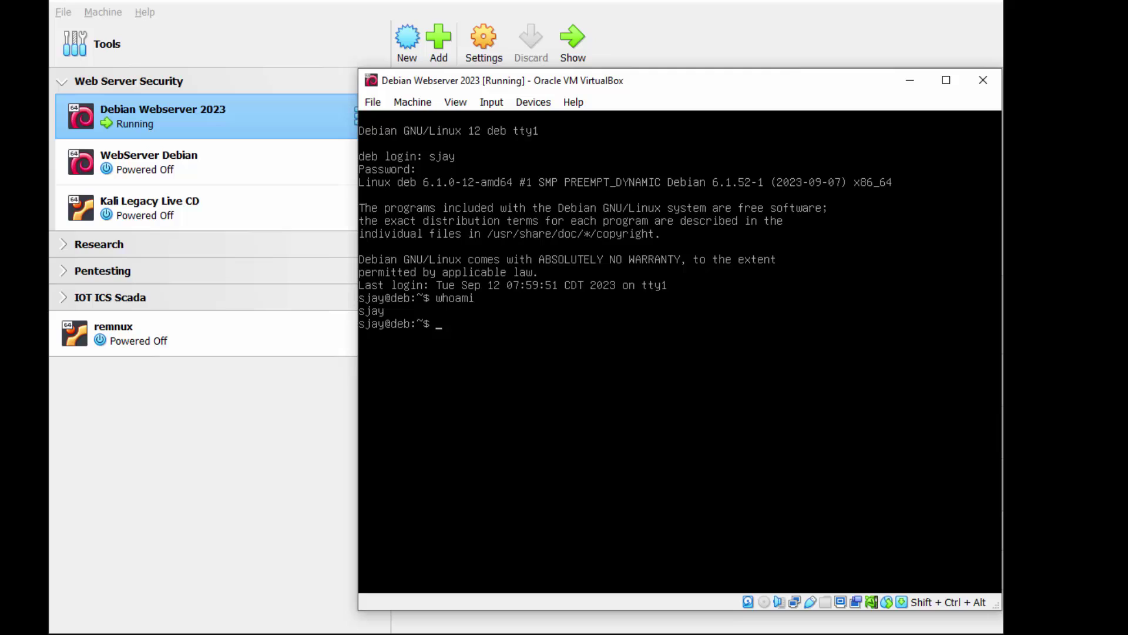
pyautogui.write('ip addr')
pyautogui.press('Return')
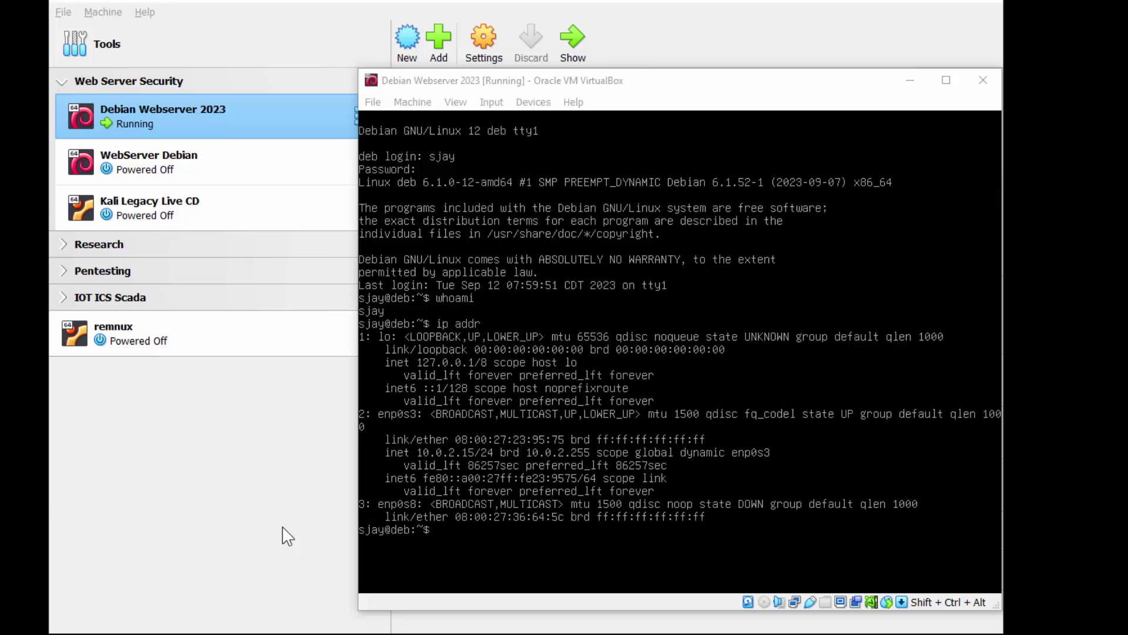
# Step: Become root with su - in the VM, retrying after a failed attempt, and confirm with whoami
pyautogui.hotkey('alt', 'Tab')
pyautogui.write('su')
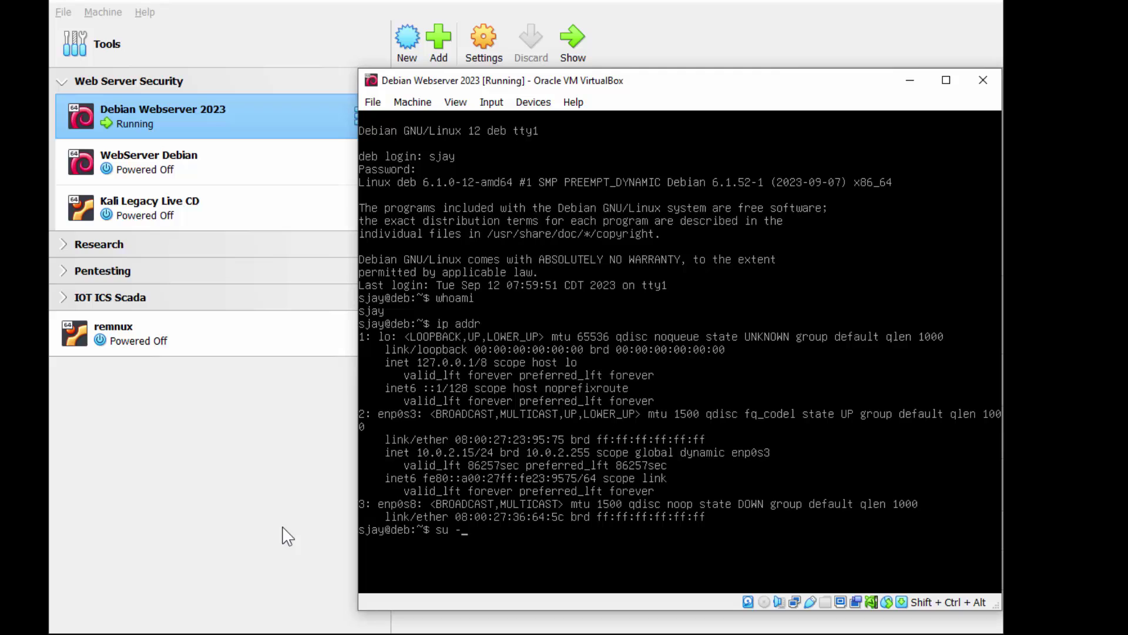
pyautogui.press('Return')
pyautogui.press('Return')
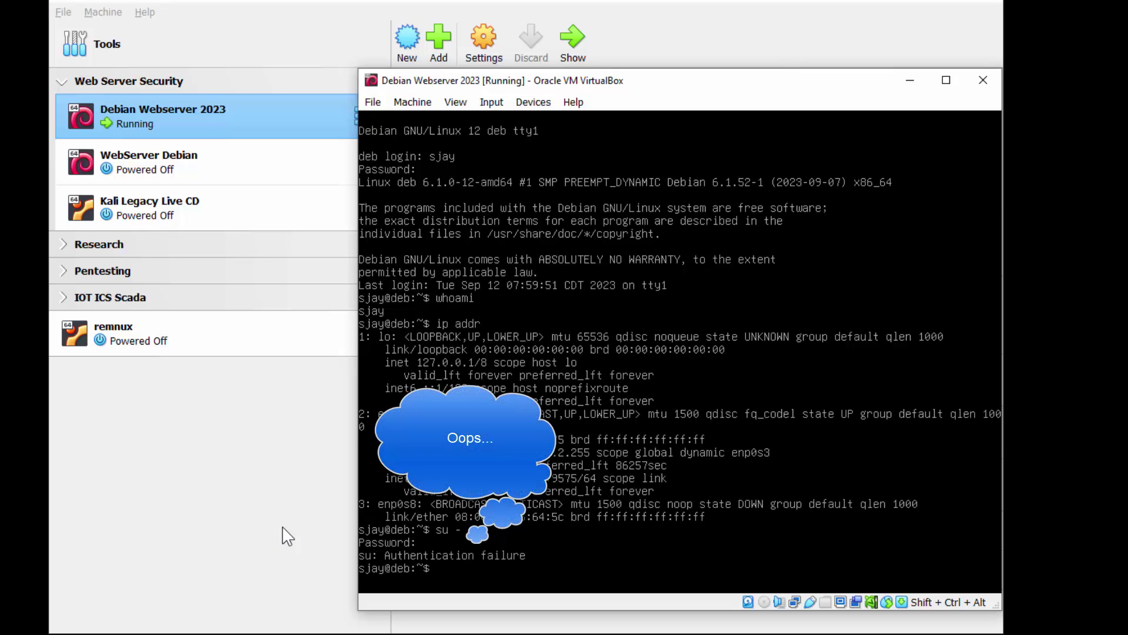
pyautogui.write('su -')
pyautogui.press('Return')
pyautogui.press('Return')
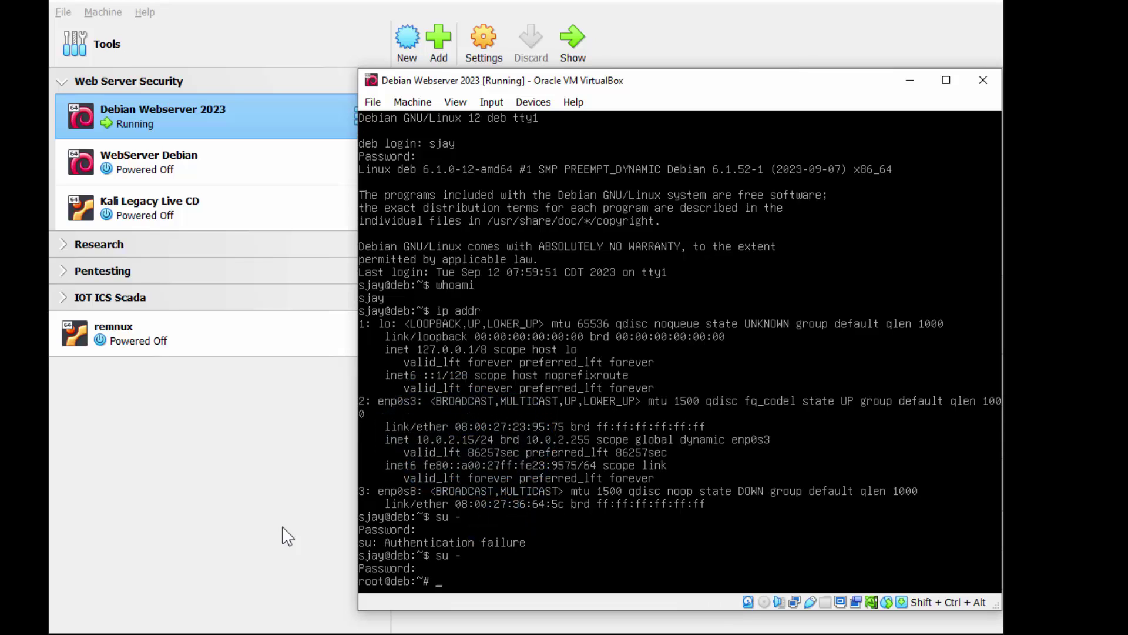
pyautogui.write('whoami')
pyautogui.press('Return')
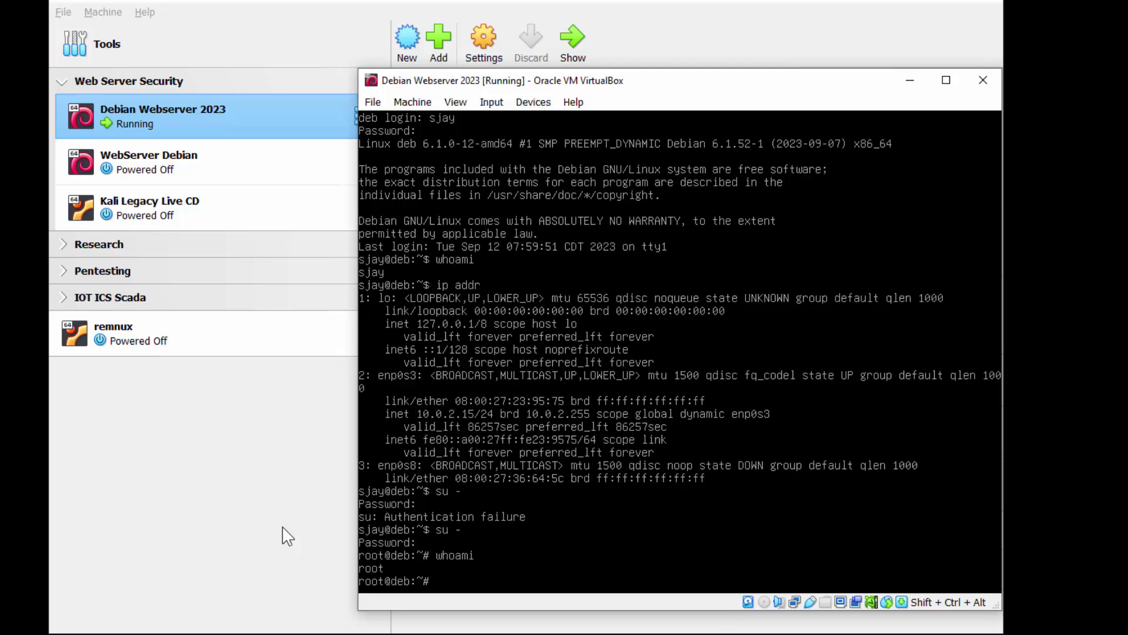
# Step: Open /etc/network/interfaces in nano, letting Tab complete the path
pyautogui.write('nano /')
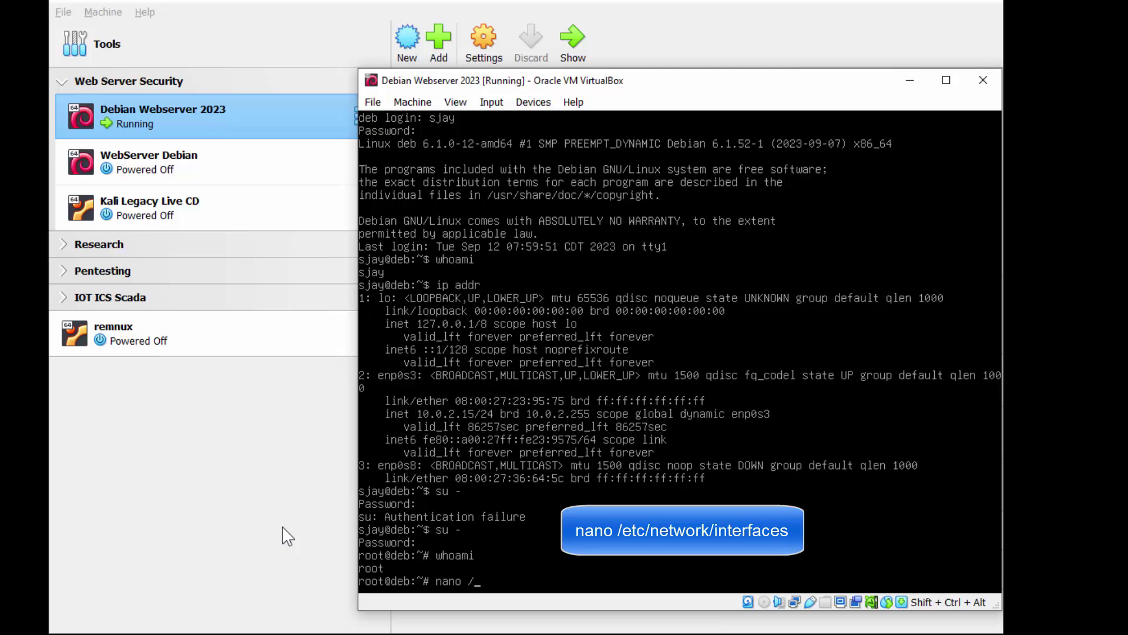
pyautogui.write('etc/network/int')
pyautogui.press('Tab')
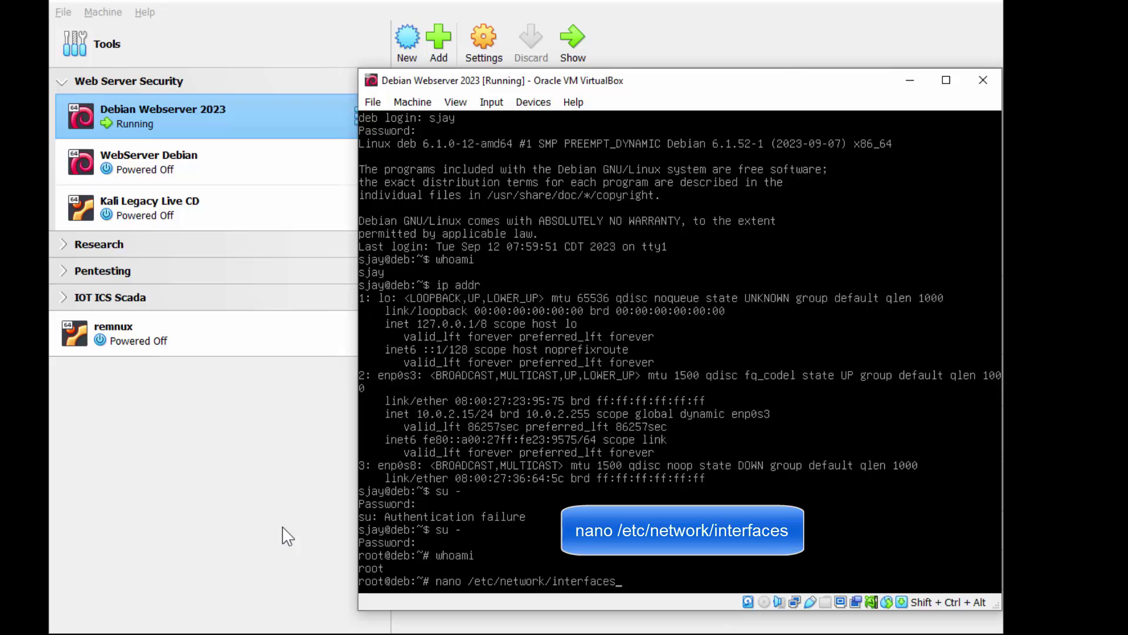
pyautogui.press('Return')
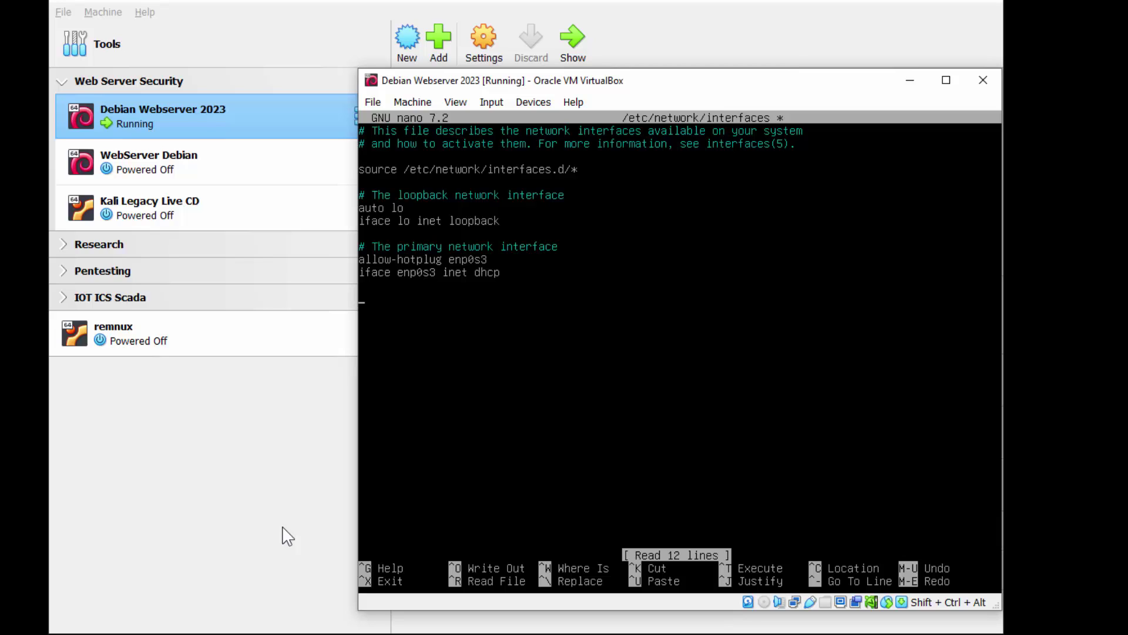
# Step: Add a comment line '# This is the host only adapter' with initials and the date 12 Sept 2023
pyautogui.write('# This')
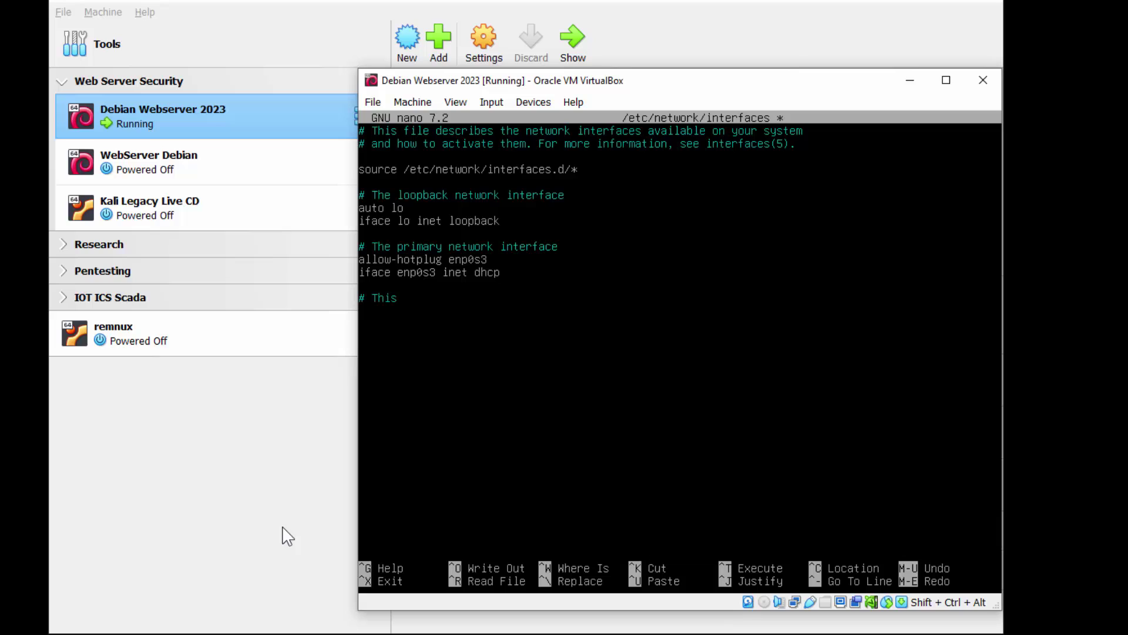
pyautogui.write(' is the host only adapter')
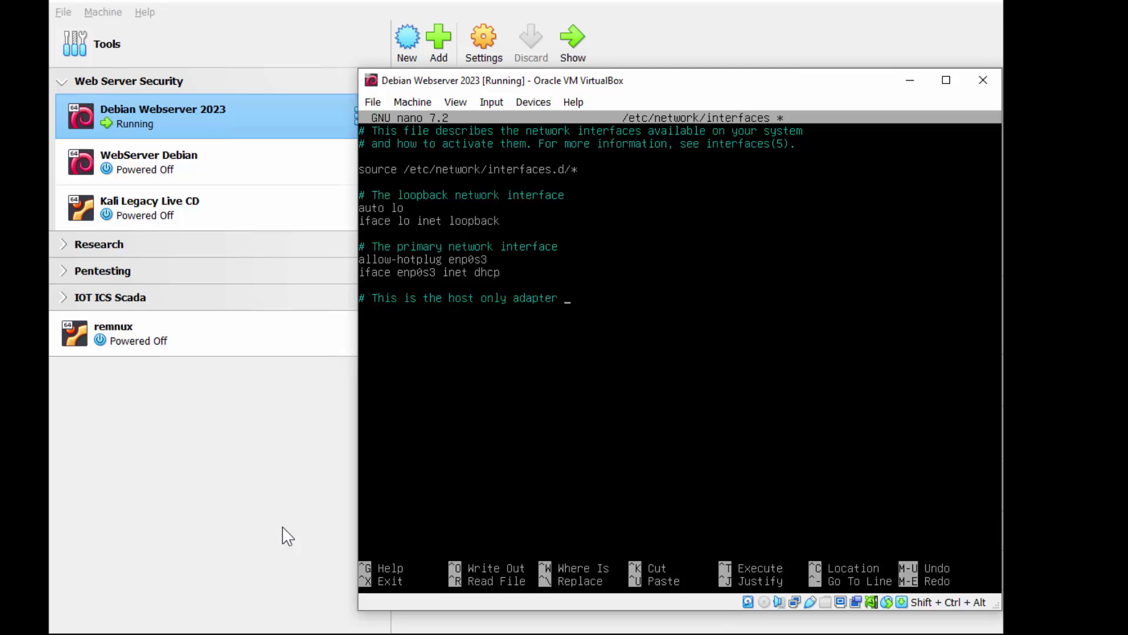
pyautogui.write(' - added by smj')
pyautogui.write('on the 1')
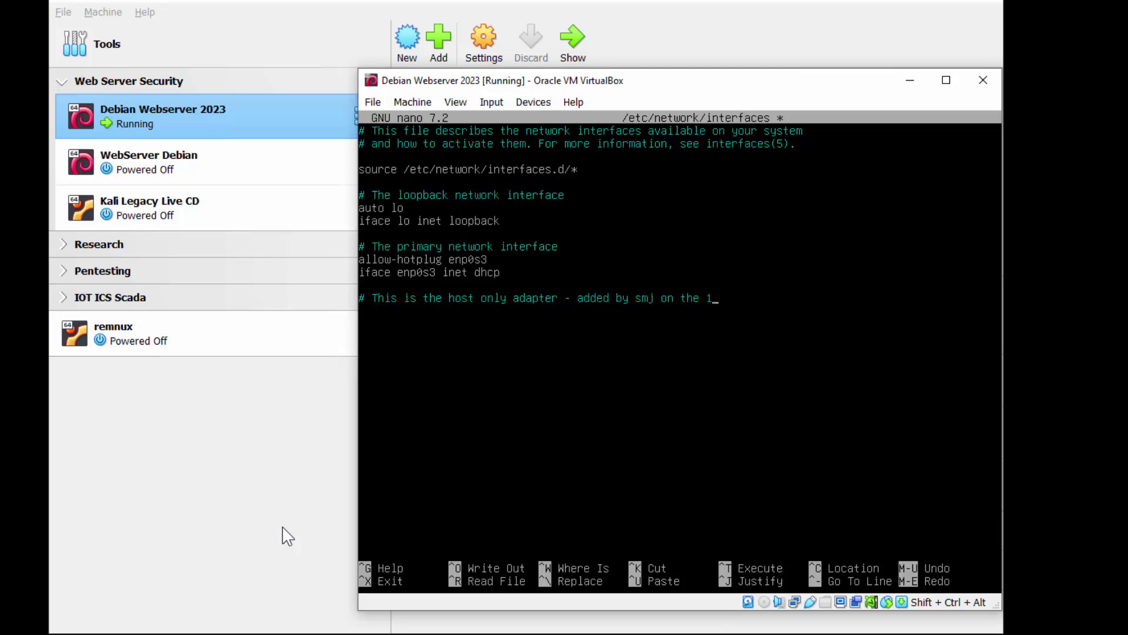
pyautogui.write('2th of S')
pyautogui.write('ept')
pyautogui.press('BackSpace')
pyautogui.press('BackSpace')
pyautogui.press('BackSpace')
pyautogui.press('BackSpace')
pyautogui.press('BackSpace')
pyautogui.press('BackSpace')
pyautogui.press('BackSpace')
pyautogui.press('BackSpace')
pyautogui.press('BackSpace')
pyautogui.press('BackSpace')
pyautogui.write('Sept 2023')
pyautogui.press('BackSpace')
pyautogui.press('BackSpace')
pyautogui.press('BackSpace')
pyautogui.press('BackSpace')
pyautogui.press('BackSpace')
pyautogui.press('BackSpace')
pyautogui.press('BackSpace')
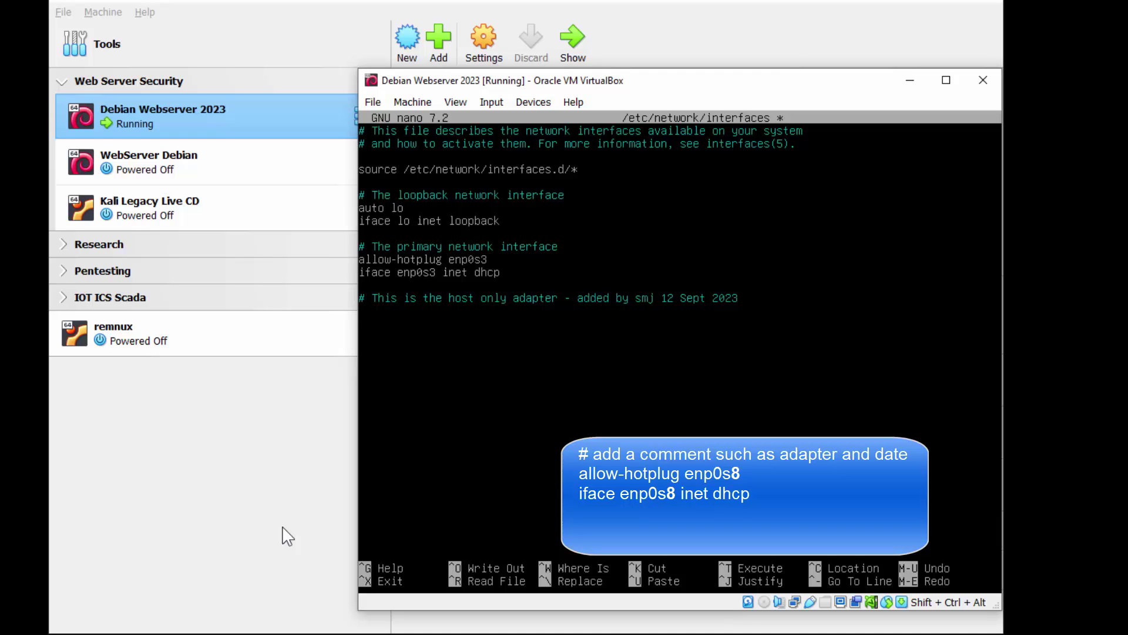
# Step: Add the lines 'allow-hotplug enp0s8' and 'iface enp0s8 inet dhcp' below the comment
pyautogui.write('allow-hotplug enp0')
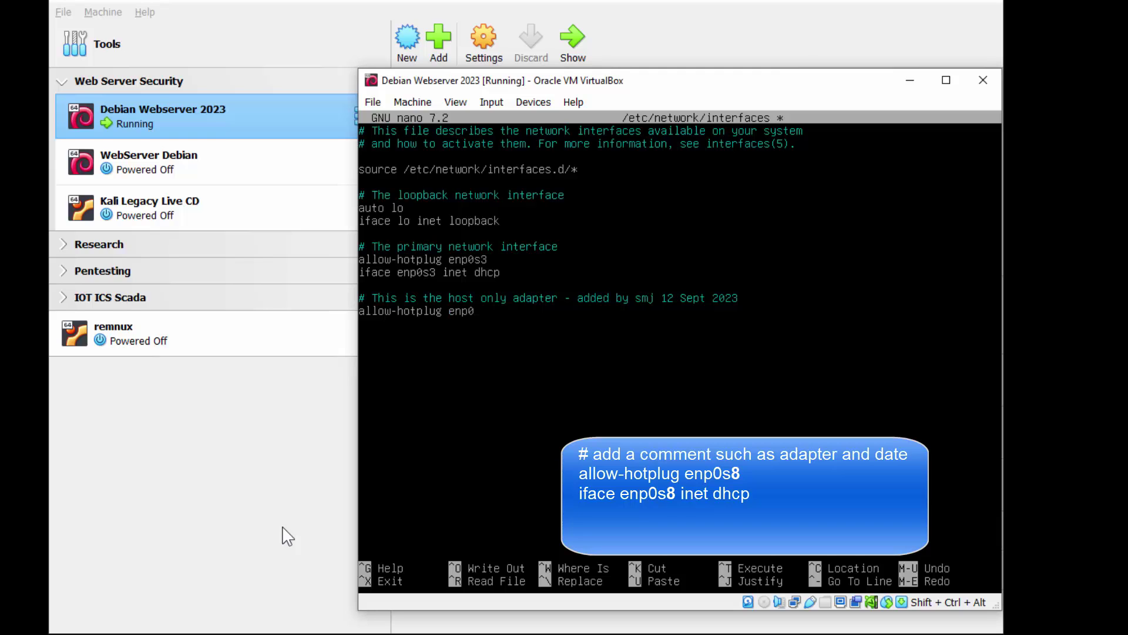
pyautogui.write('s8')
pyautogui.press('Return')
pyautogui.write('iface enp0s8 inet dhcp')
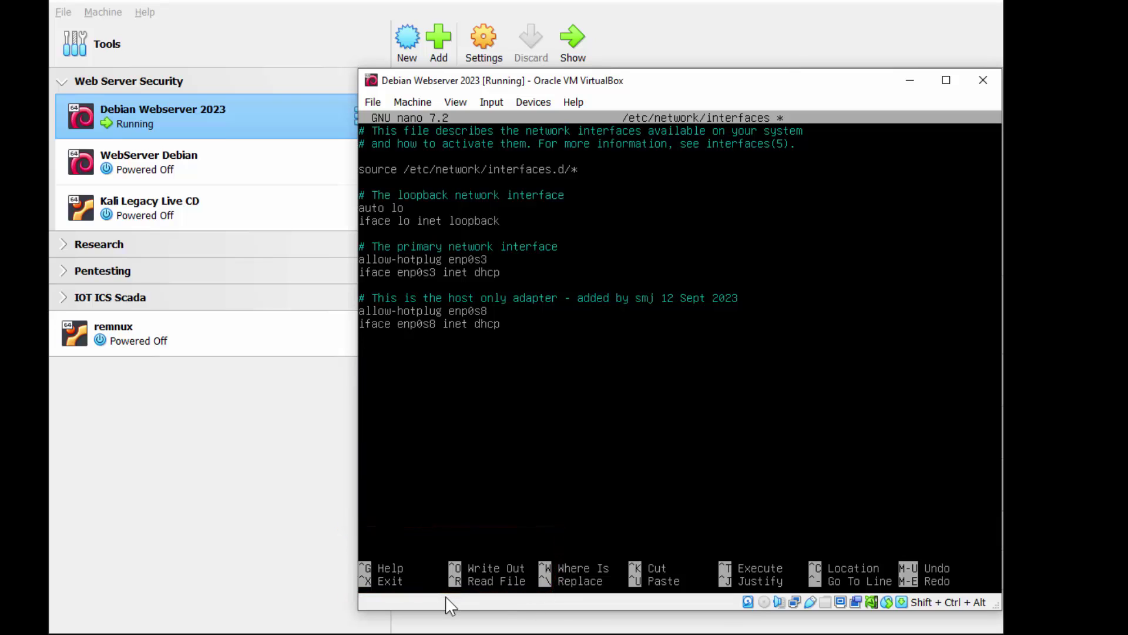
# Step: Save /etc/network/interfaces under its existing name with Ctrl+O, writing 17 lines
pyautogui.hotkey('ctrl', 'o')
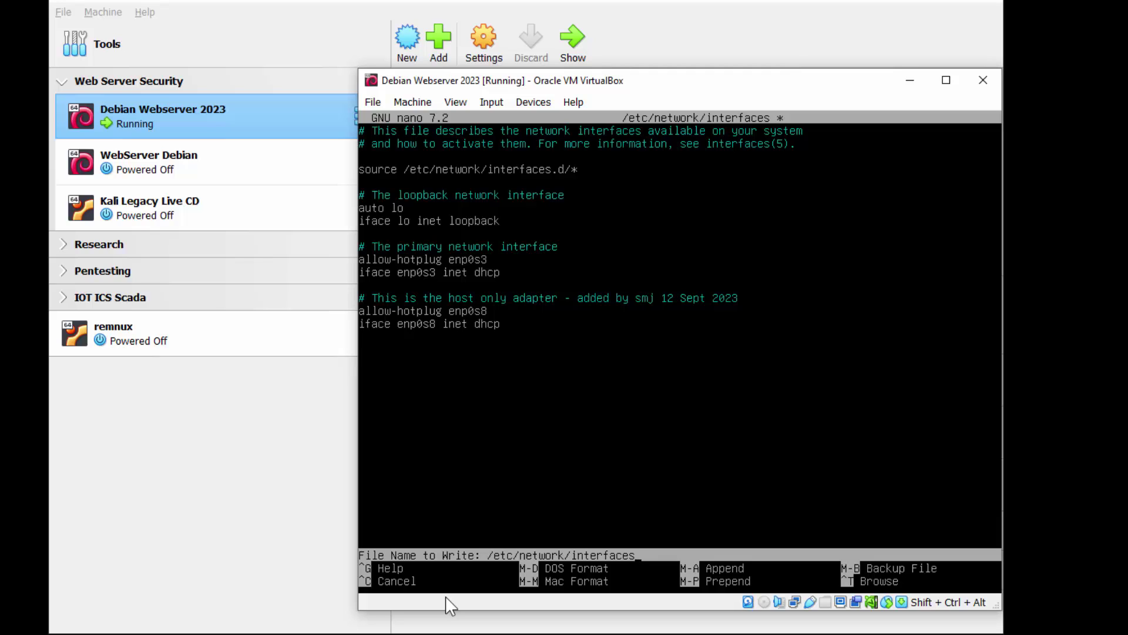
pyautogui.press('Return')
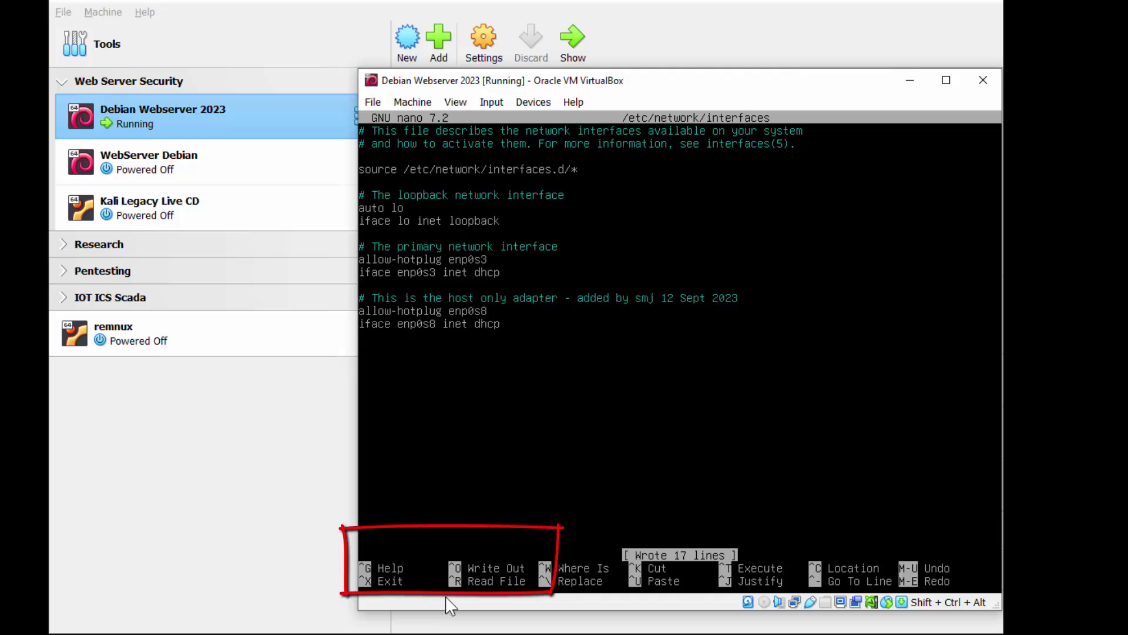
pyautogui.hotkey('ctrl', 'o')
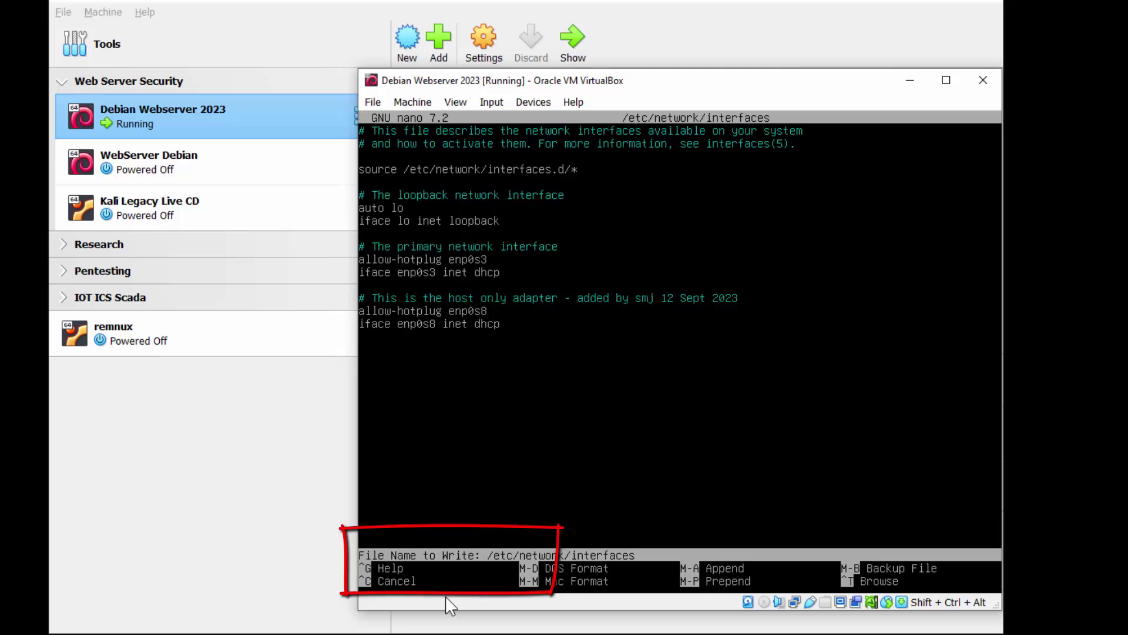
pyautogui.press('Return')
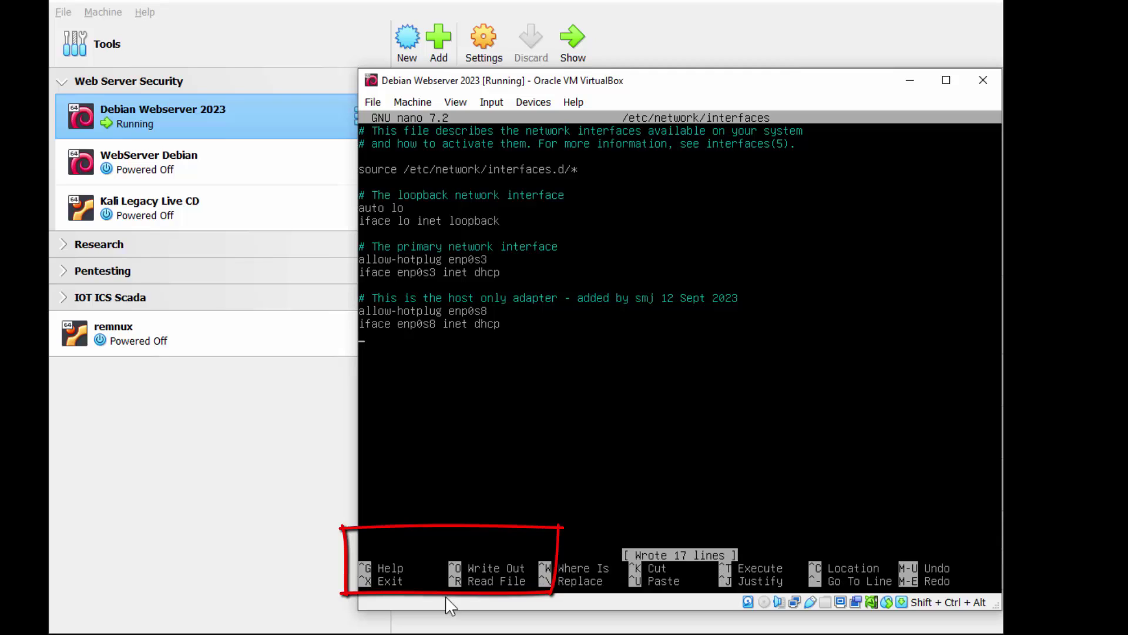
# Step: Exit nano back to the root prompt and refocus the VM console
pyautogui.hotkey('ctrl', 'x')
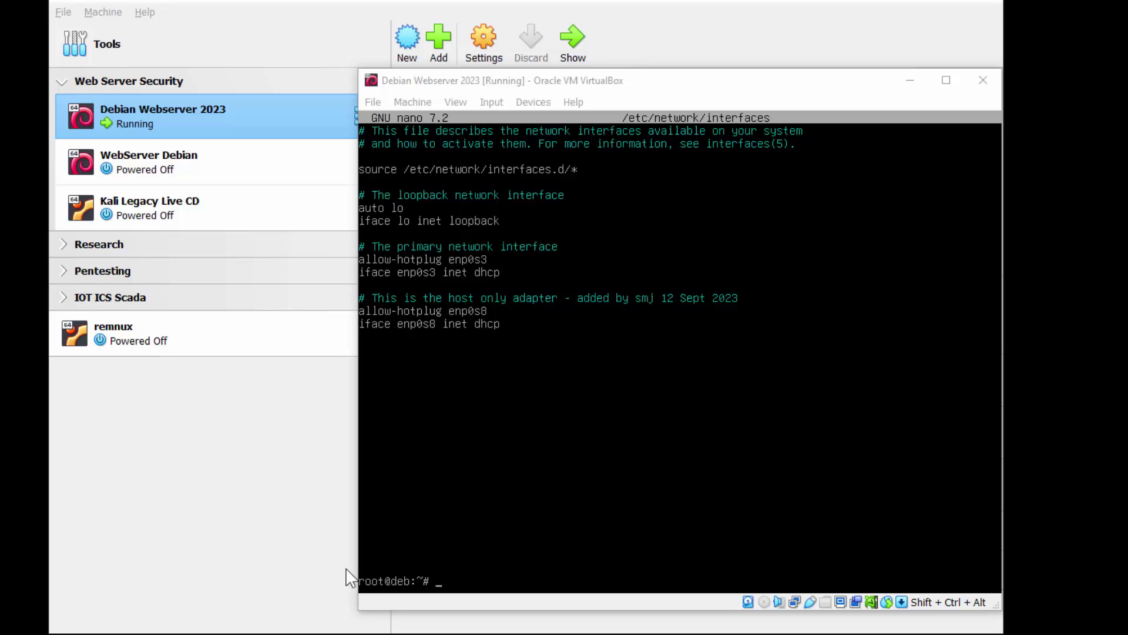
pyautogui.click(376, 573)
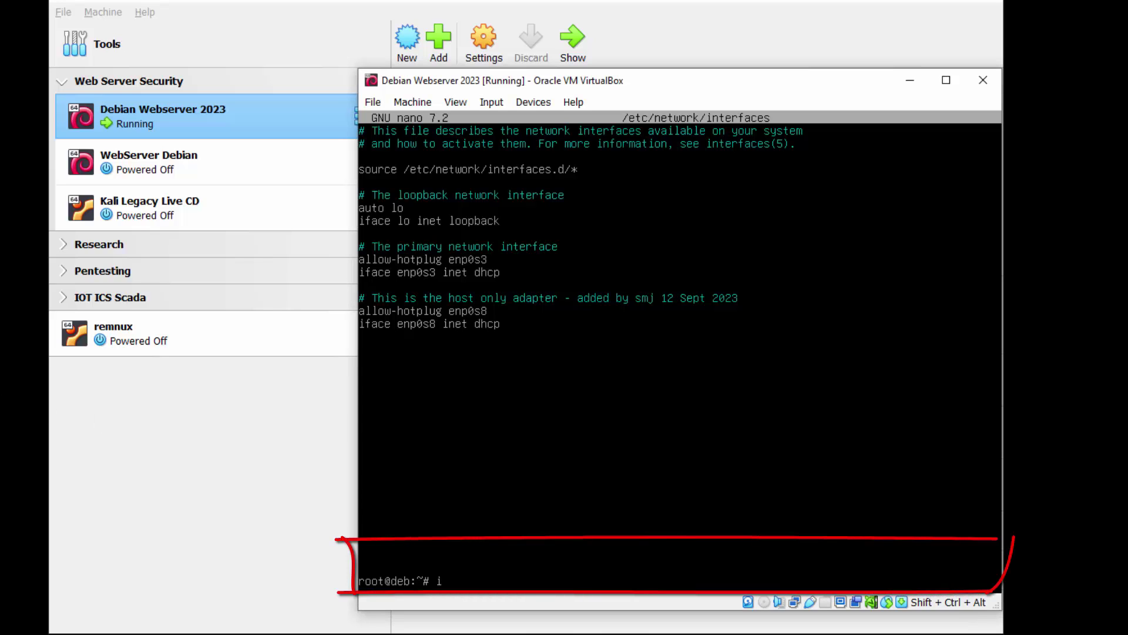
# Step: Check interfaces with ip addr, finding enp0s8 still down, then reboot the VM
pyautogui.write('ip addr')
pyautogui.press('Return')
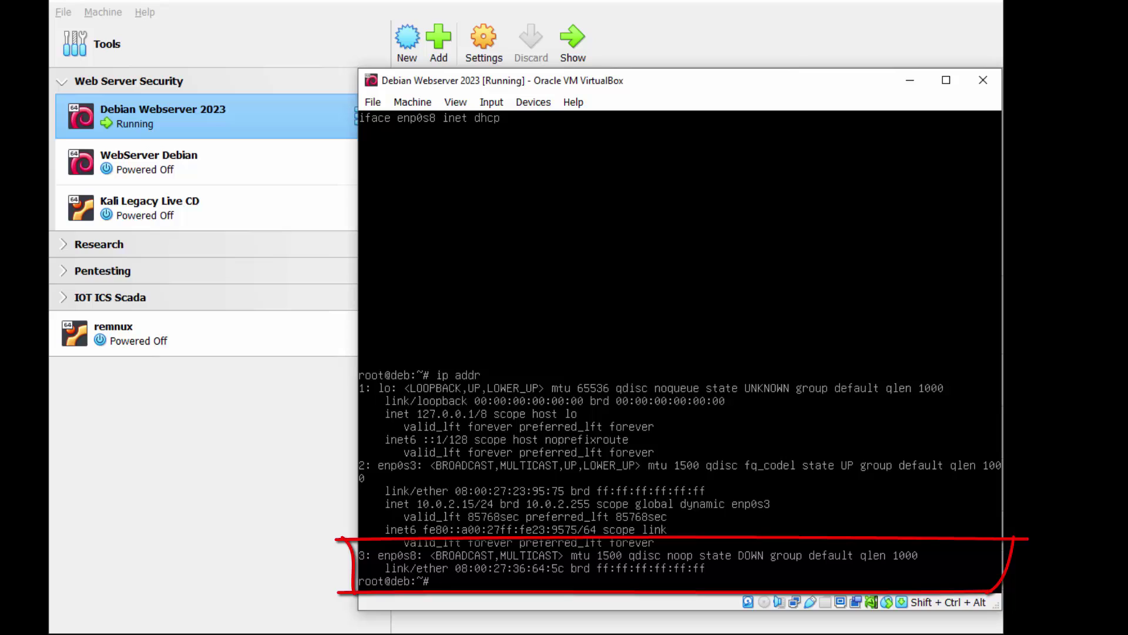
pyautogui.write('reboot')
pyautogui.press('Return')
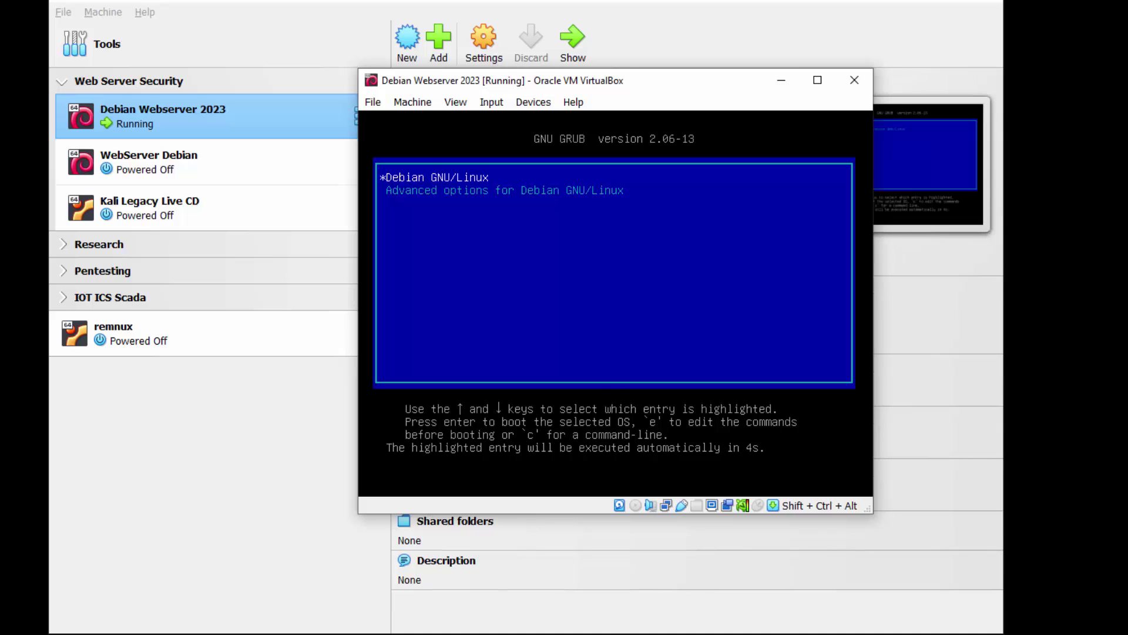
# Step: Boot Debian from GRUB, log in again as the regular user, and enter ip addr
pyautogui.press('Return')
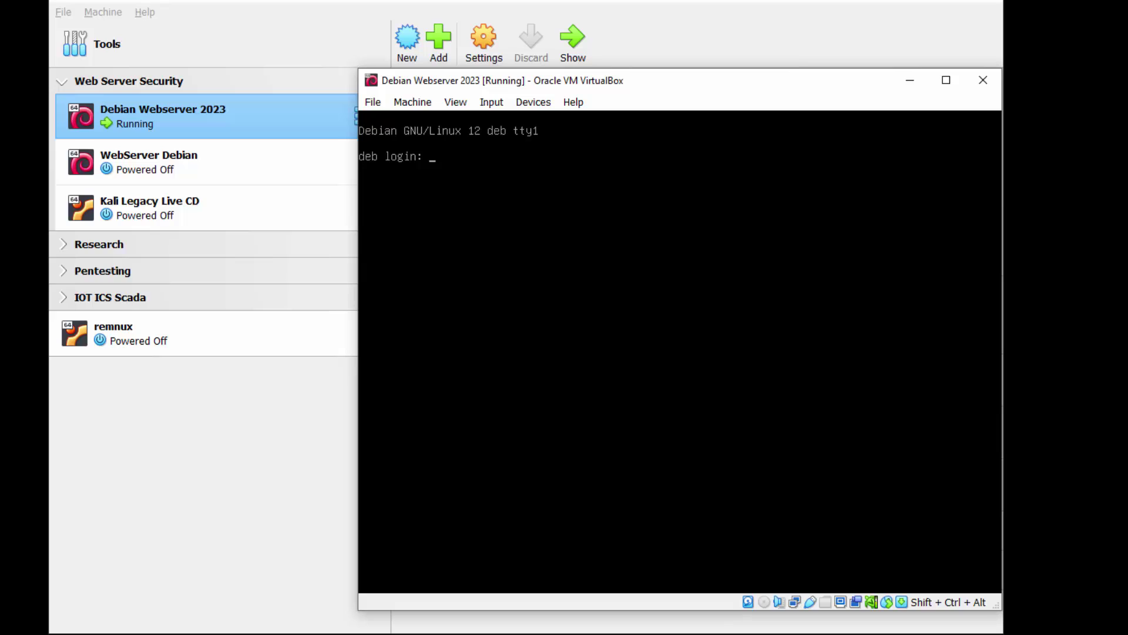
pyautogui.write('jay')
pyautogui.press('Return')
pyautogui.press('Return')
pyautogui.write('ip add')
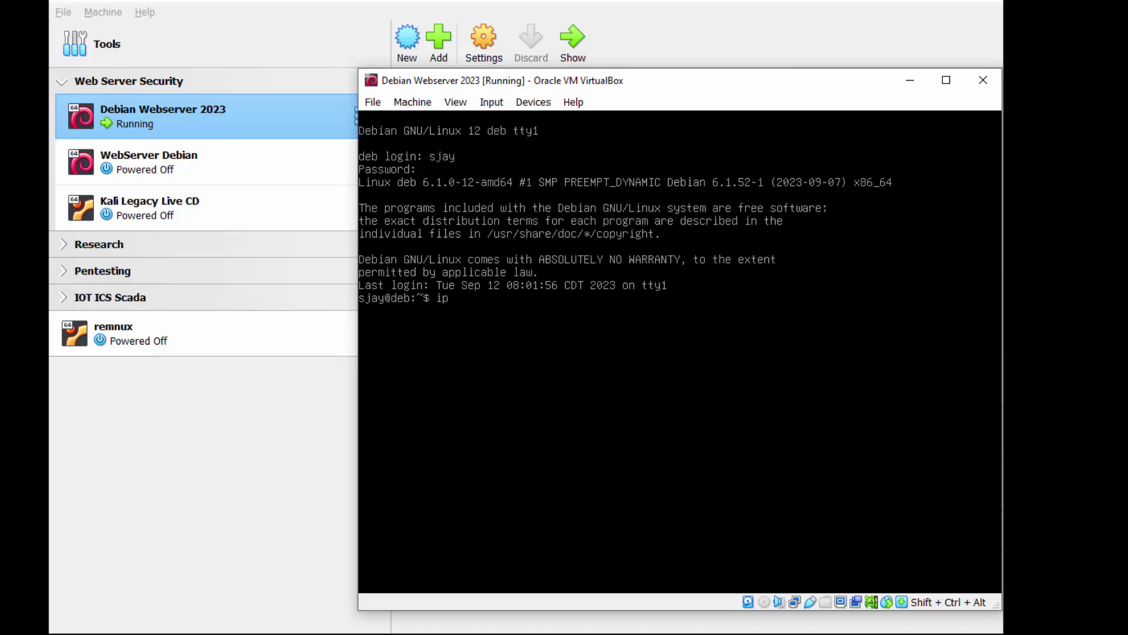
pyautogui.write('r')
pyautogui.press('Return')
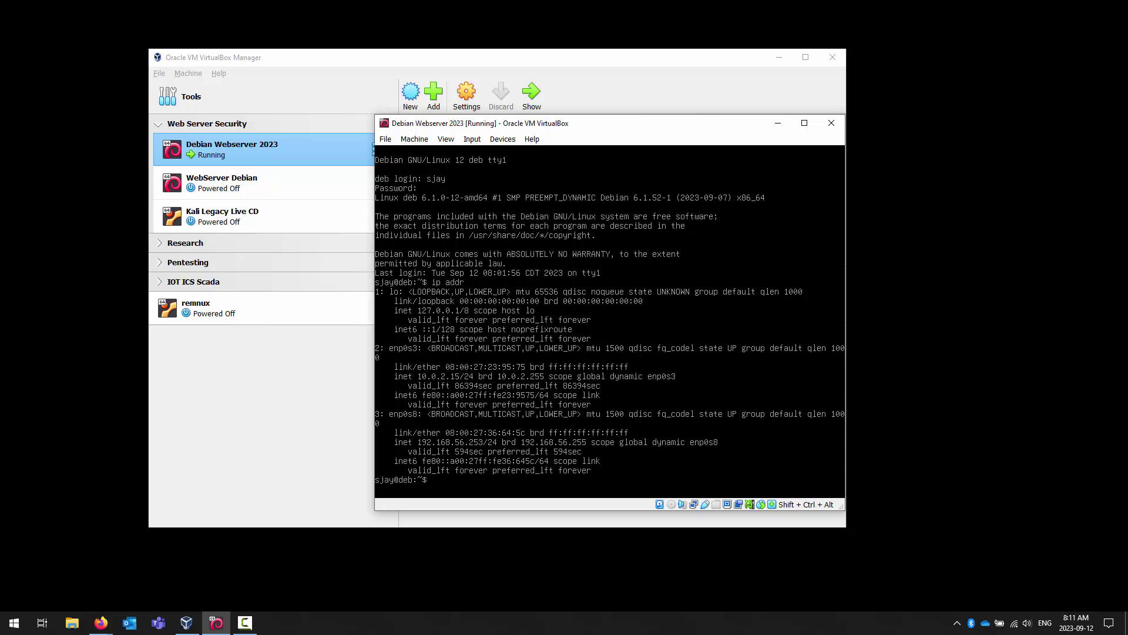
# Step: Launch PuTTY from the Start menu search and move its window aside to reveal the VM's addresses
pyautogui.press('BackSpace')
pyautogui.click(498, 624)
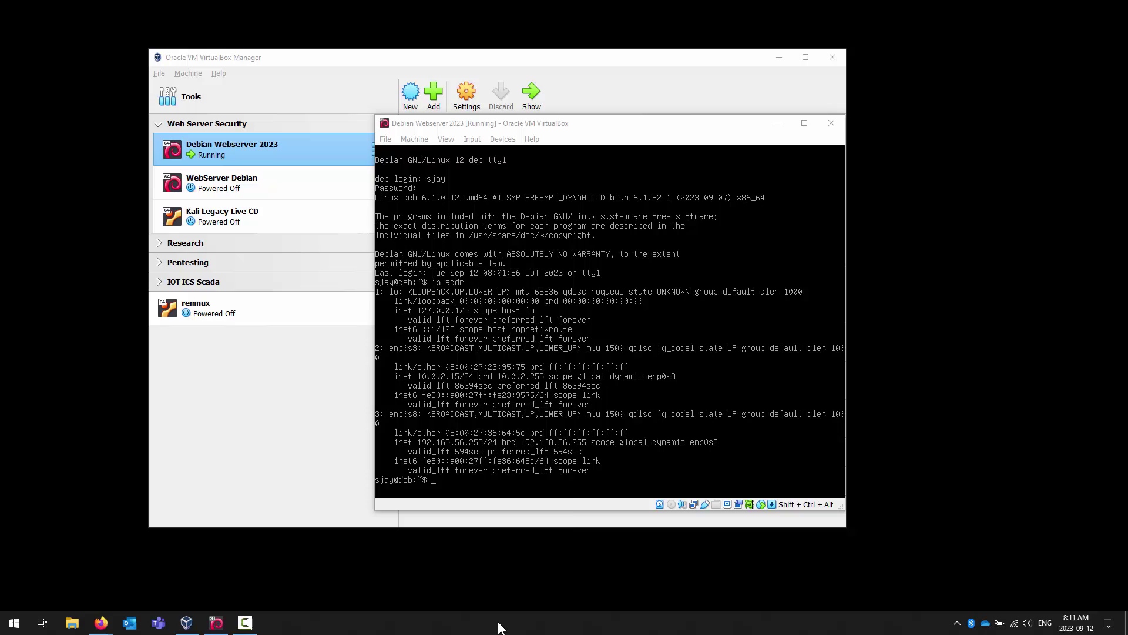
pyautogui.press('super')
pyautogui.write('putty')
pyautogui.press('Return')
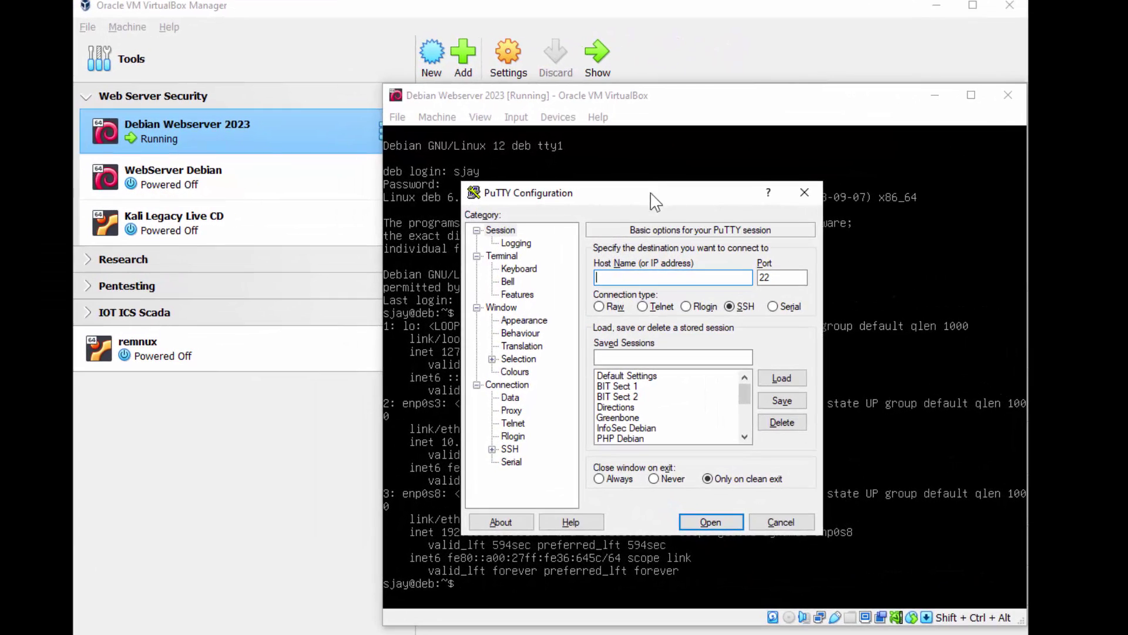
pyautogui.moveTo(655, 202); pyautogui.dragTo(244, 94)
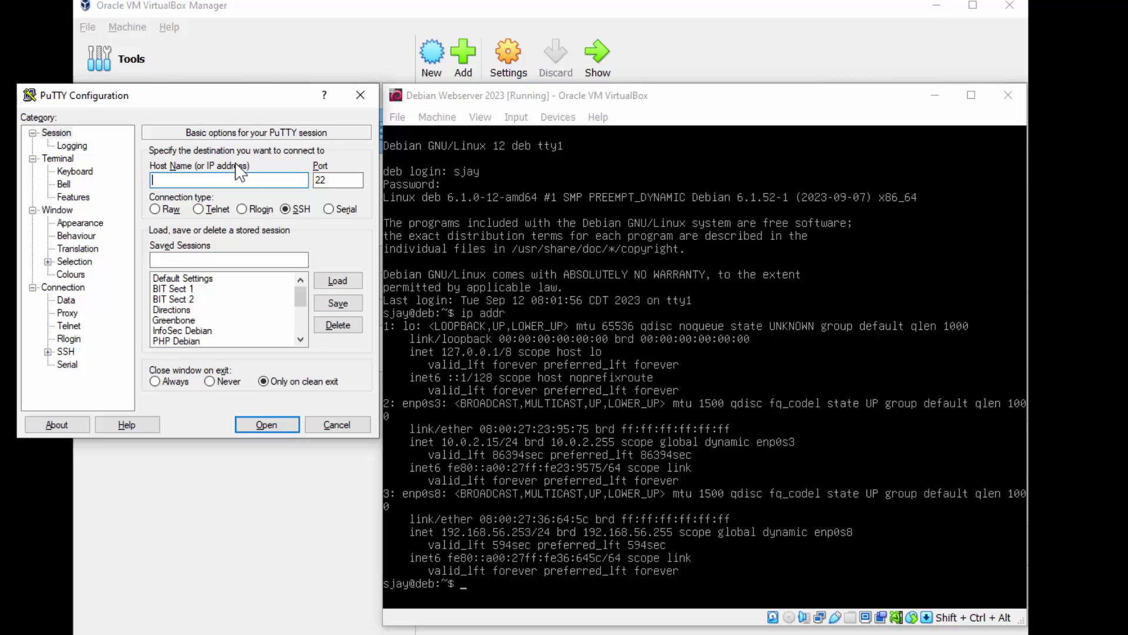
# Step: Enter the VM user's login at 192.168.56.253 as the PuTTY Host Name
pyautogui.write('sjay@')
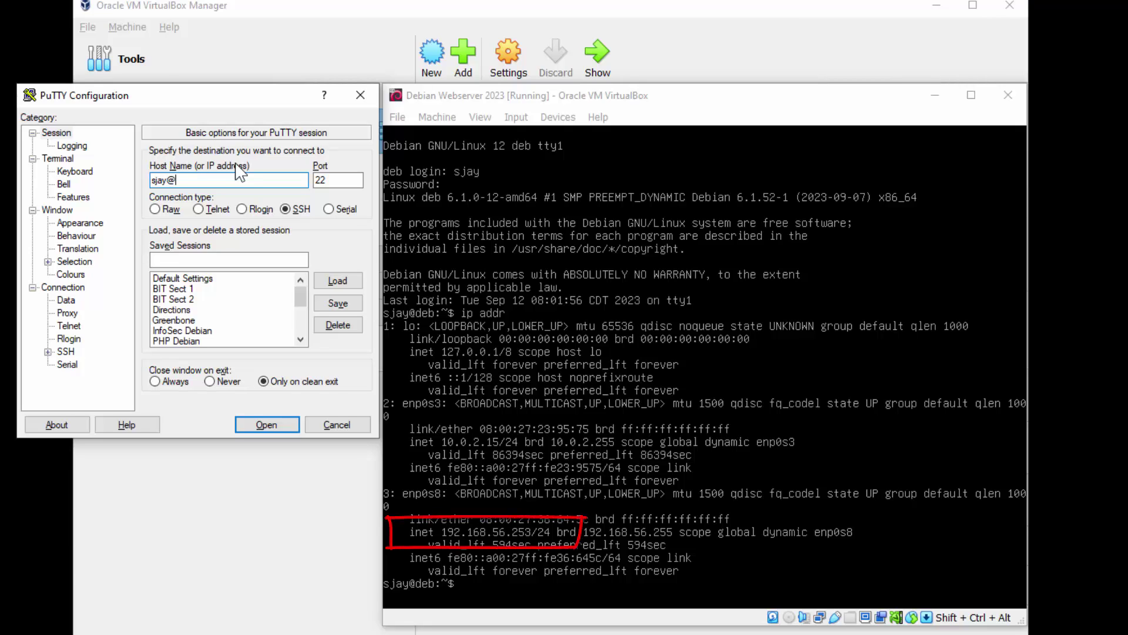
pyautogui.write('192.168.56.23')
pyautogui.press('BackSpace')
pyautogui.write('53')
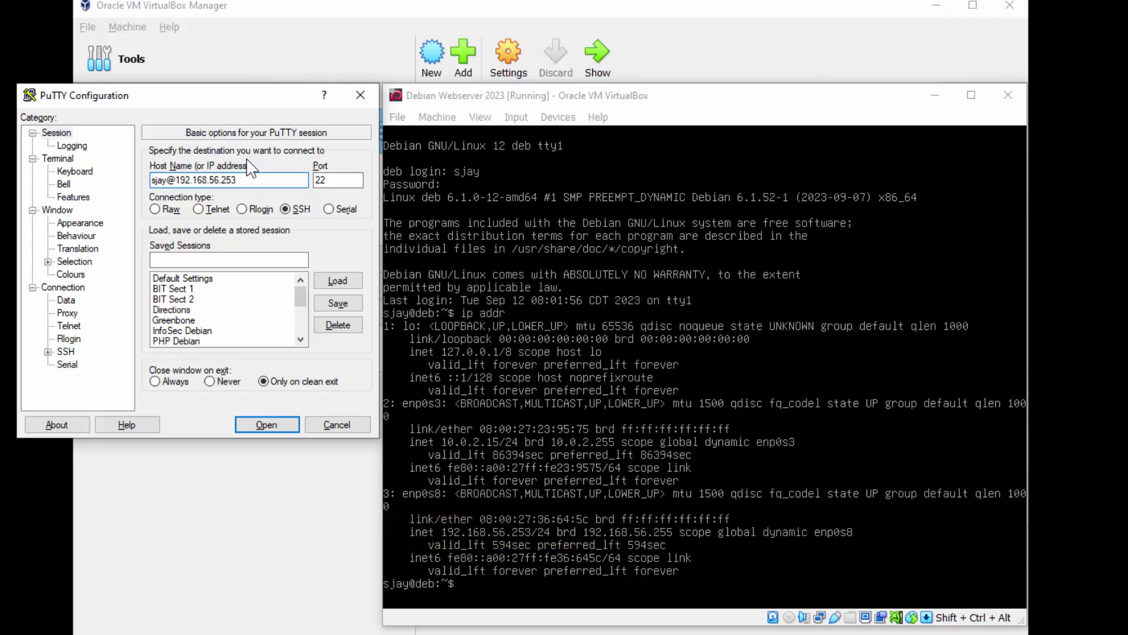
# Step: Save the PuTTY session as 'InfoSec Webserver Debian' and connect to the VM
pyautogui.click(218, 257)
pyautogui.write('InfoS')
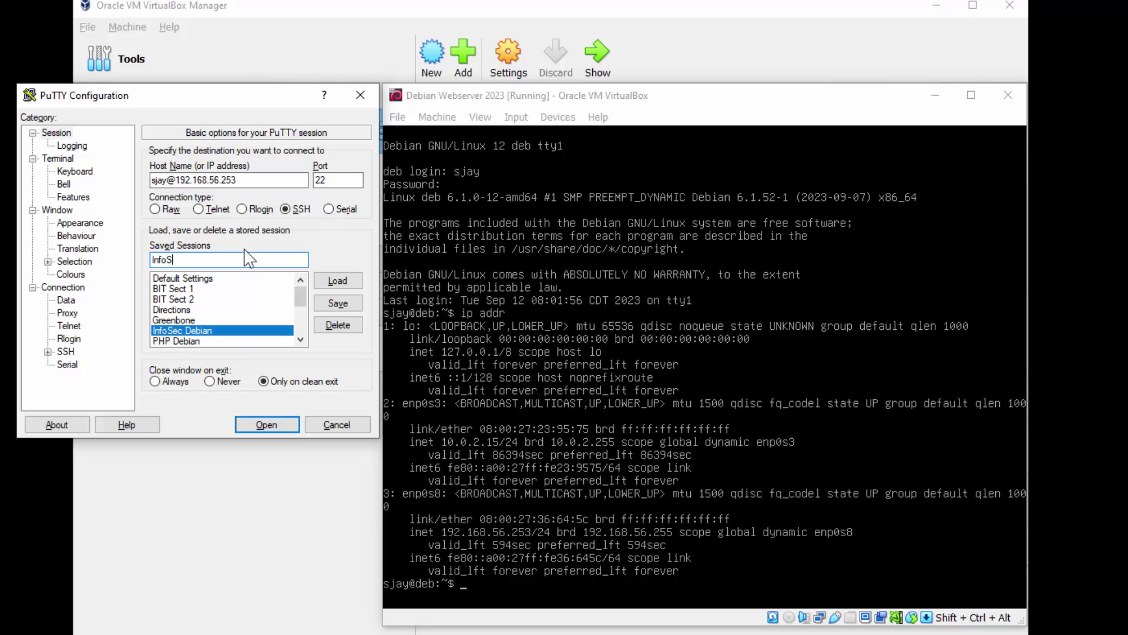
pyautogui.write('ec Web')
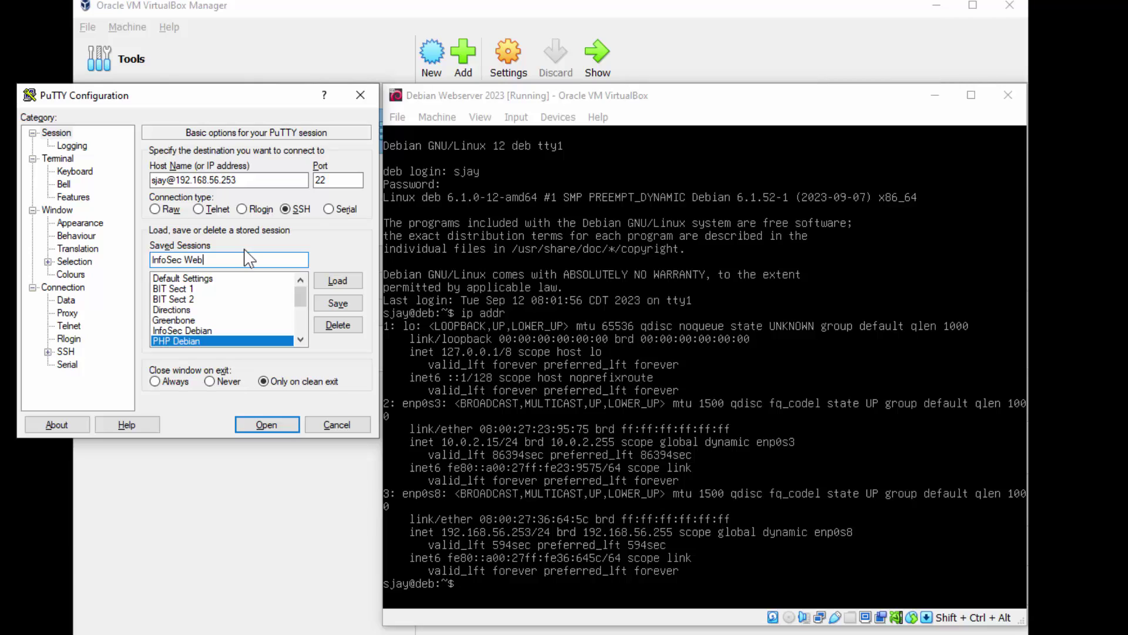
pyautogui.write('server Debian')
pyautogui.click(334, 305)
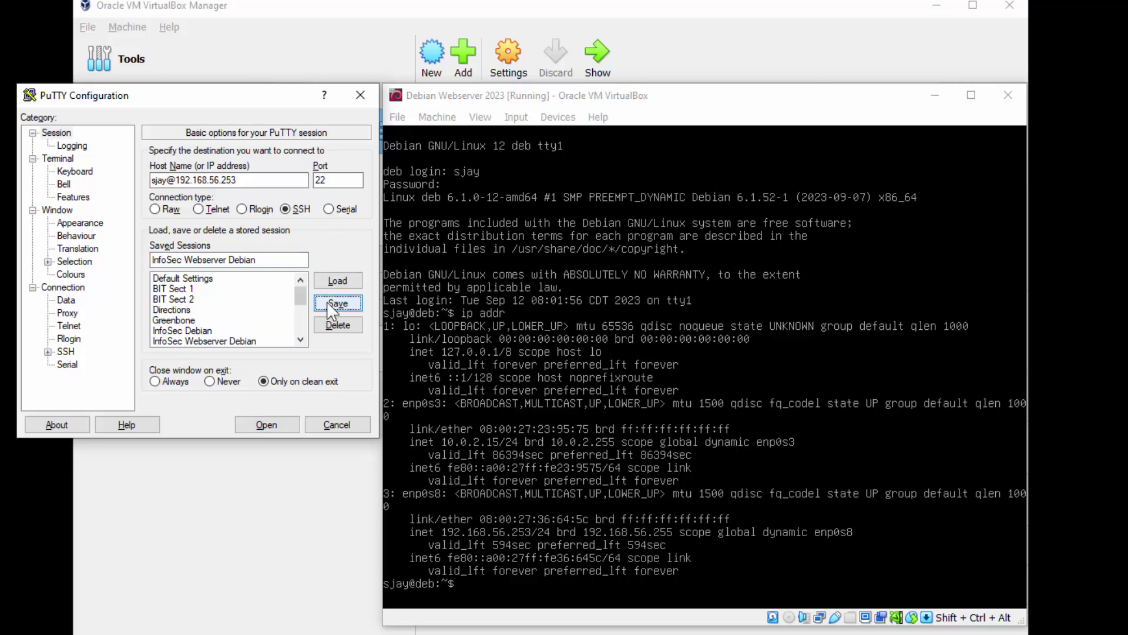
pyautogui.scroll(-2, 235, 317)
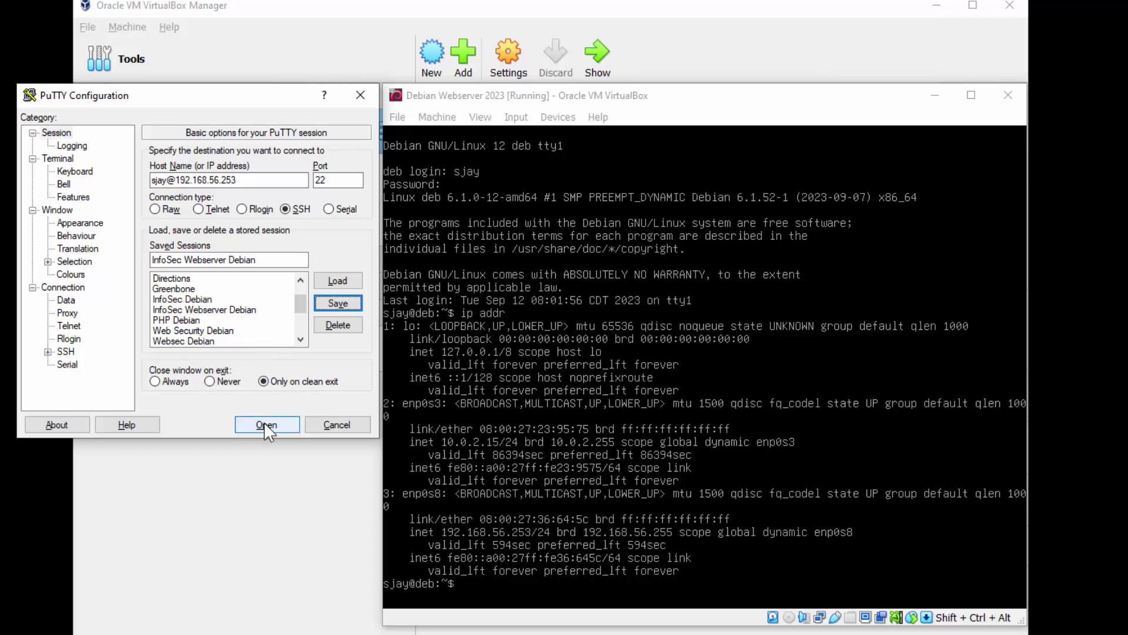
pyautogui.click(266, 424)
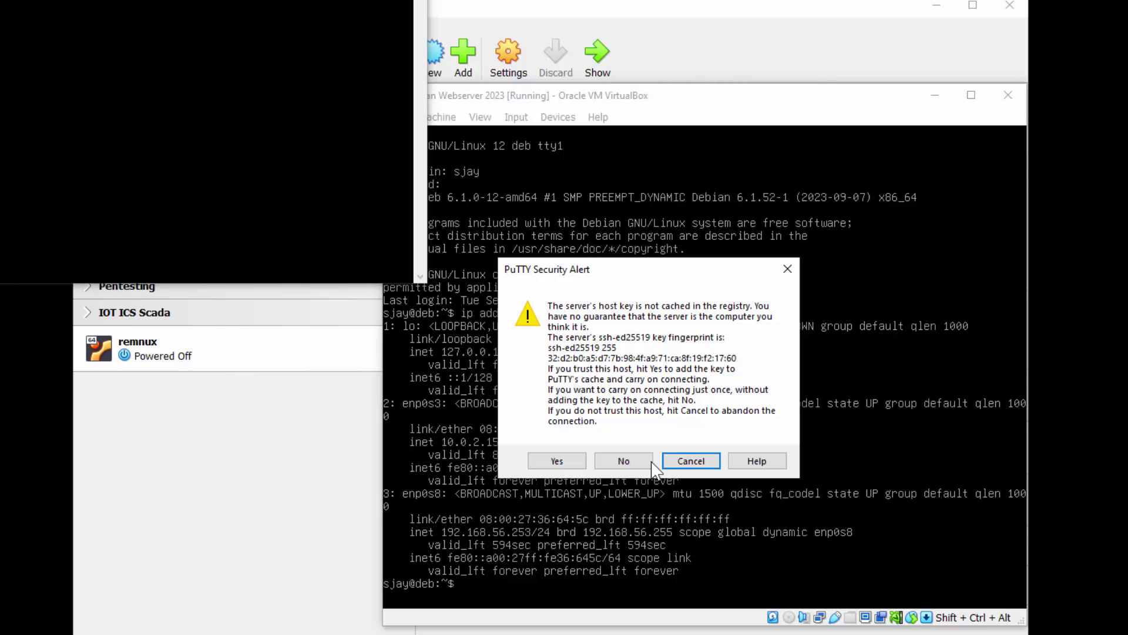
# Step: Trust and cache the server's ssh-ed25519 host key, then centre the terminal window
pyautogui.click(550, 466)
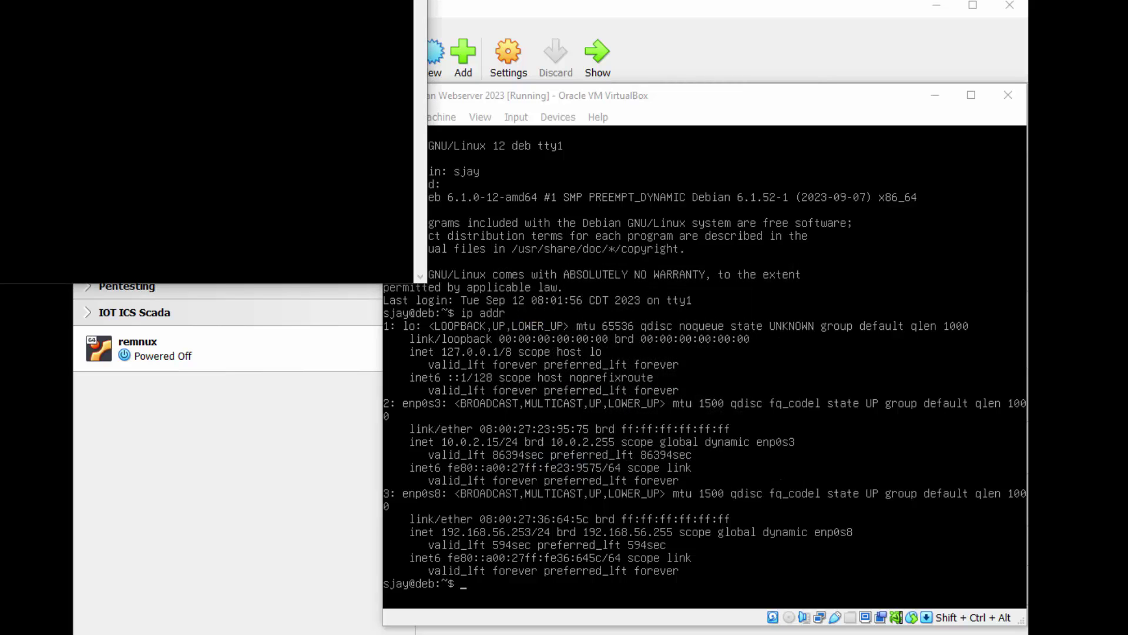
pyautogui.moveTo(290, 30); pyautogui.dragTo(566, 163)
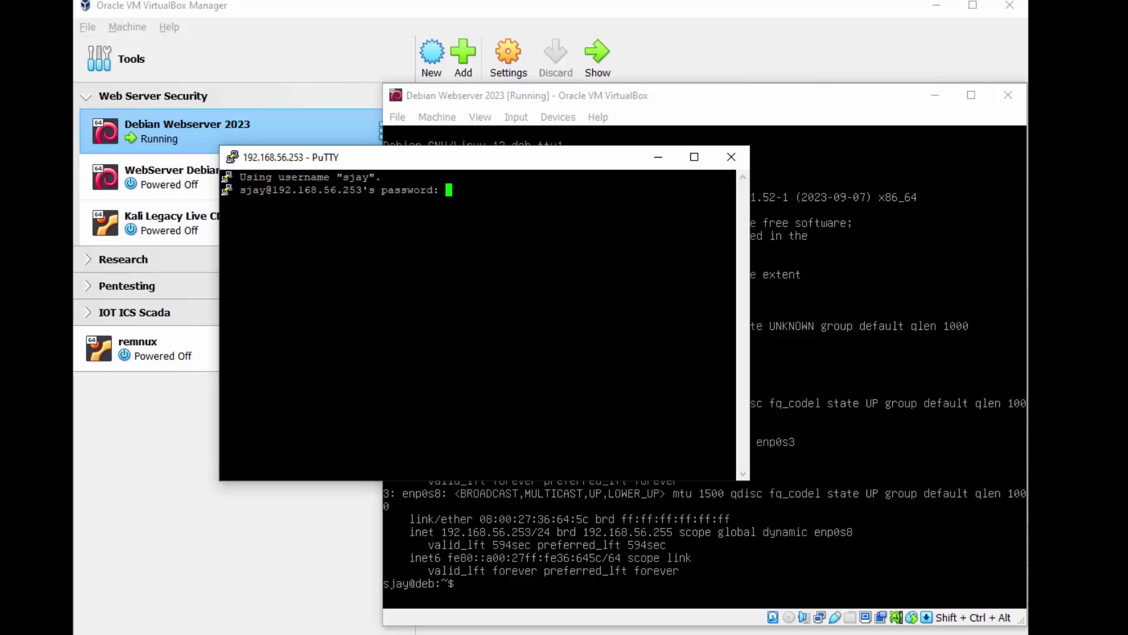
# Step: Log in, then paste the banner words WARRANTY and ABSOLUTELY as a command and run it
pyautogui.press('Return')
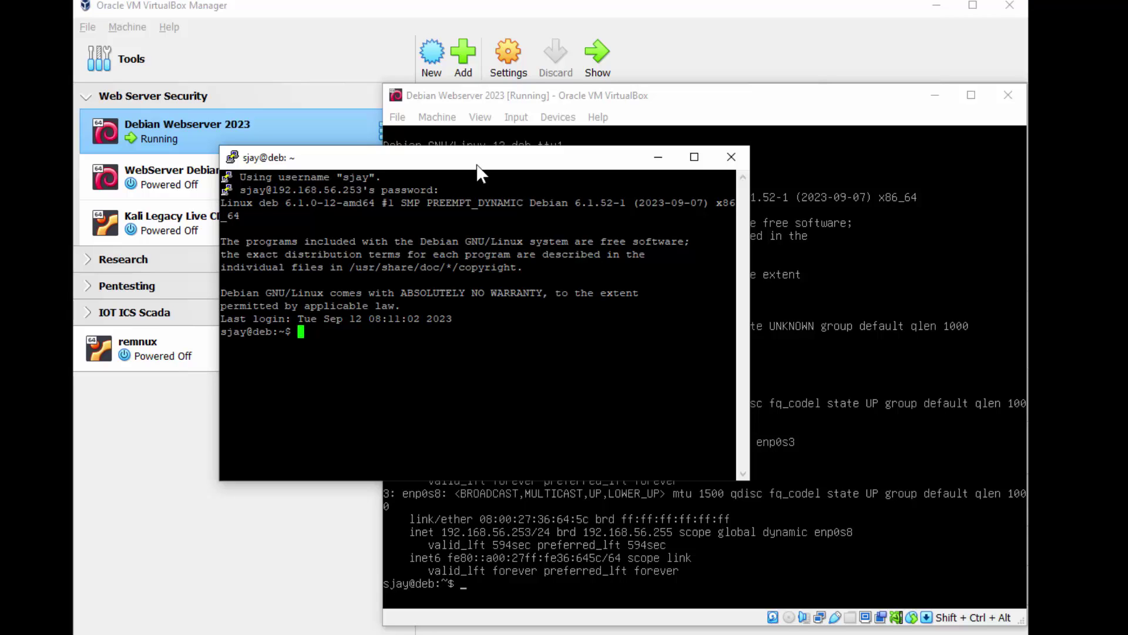
pyautogui.moveTo(477, 166); pyautogui.dragTo(468, 129)
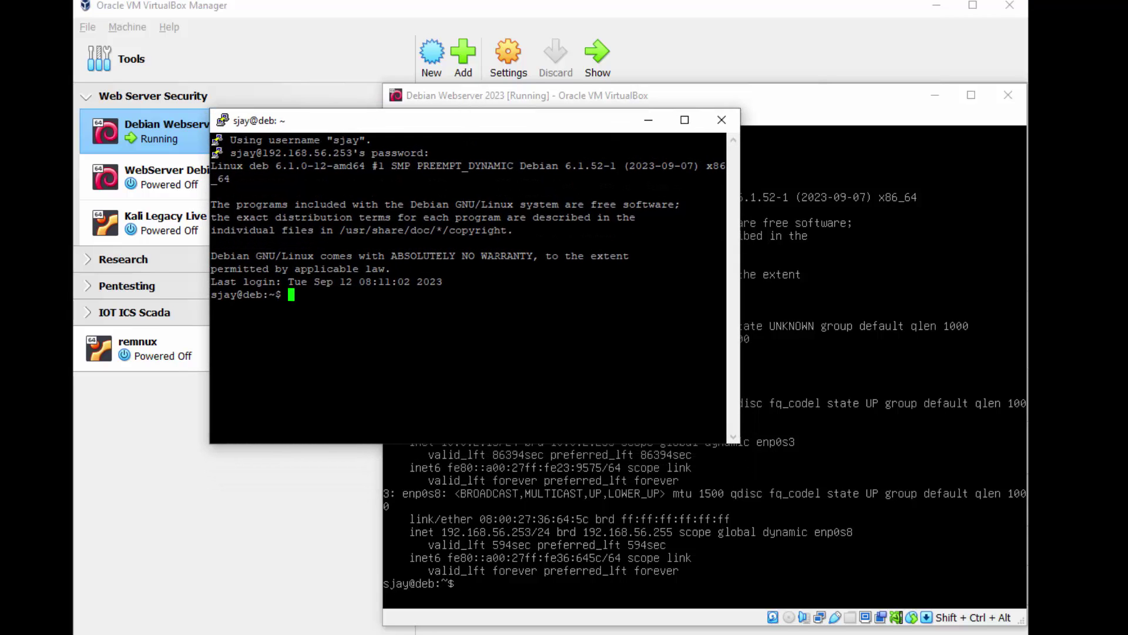
pyautogui.doubleClick(495, 256)
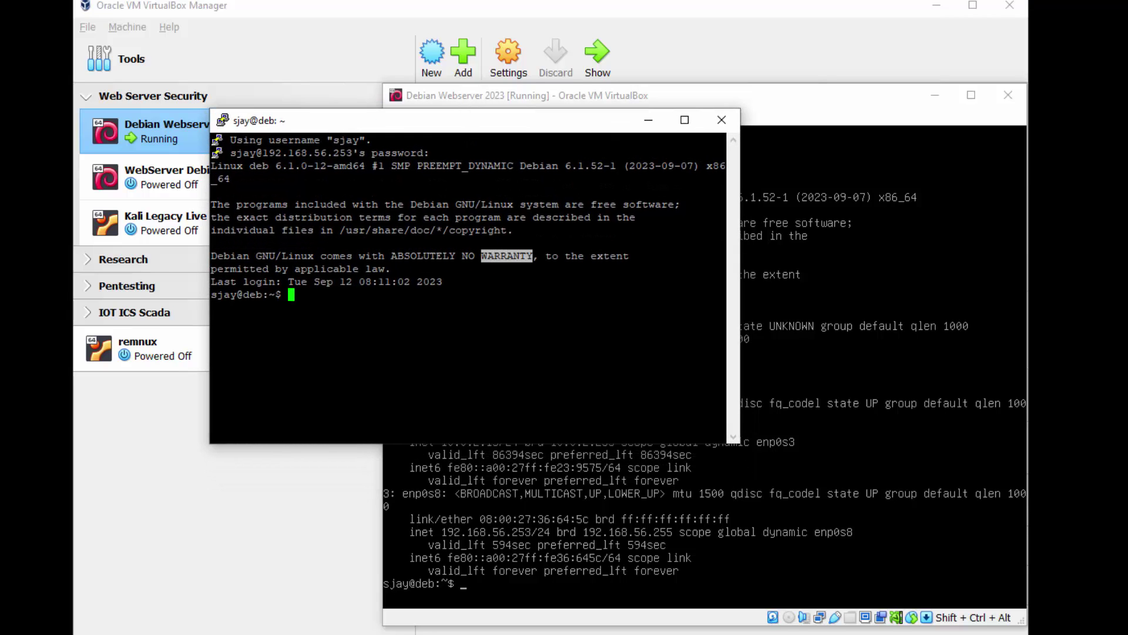
pyautogui.rightClick(495, 255)
pyautogui.doubleClick(423, 255)
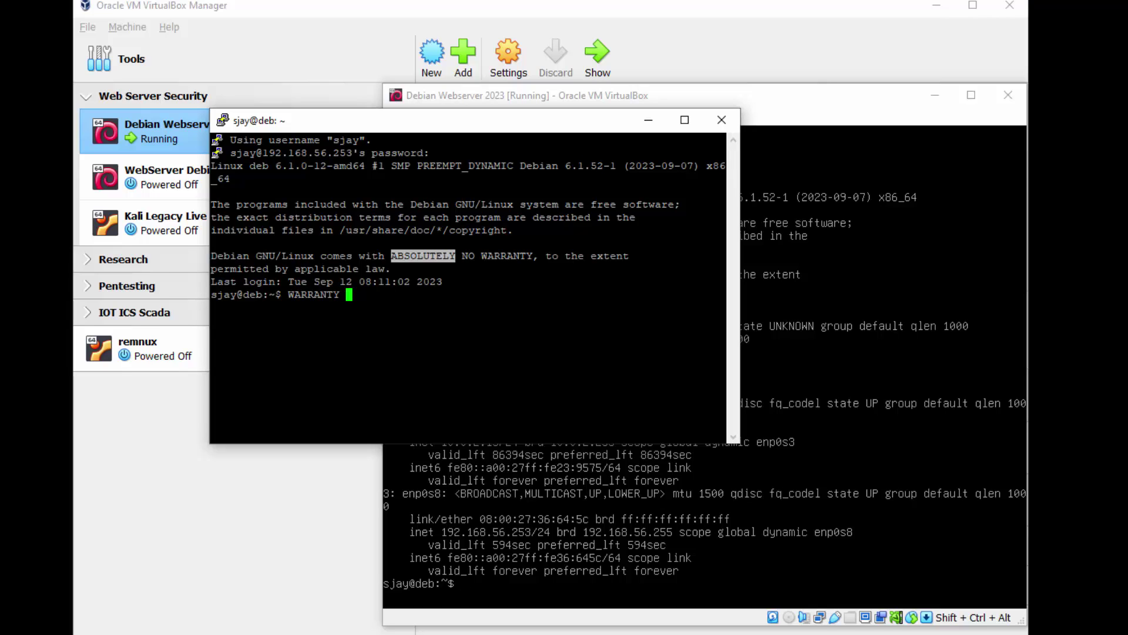
pyautogui.write('ABSOLUTELY')
pyautogui.press('Return')
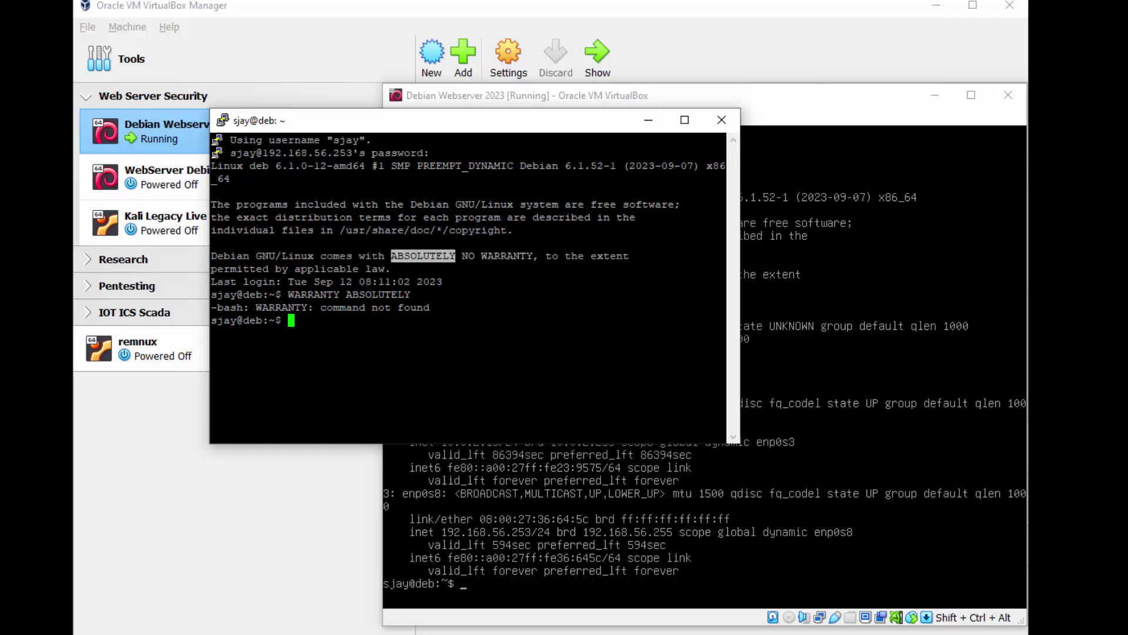
# Step: Run whoami, then enter 'cd ~' followed by the pasted username and a backslash
pyautogui.write('whoami')
pyautogui.press('Return')
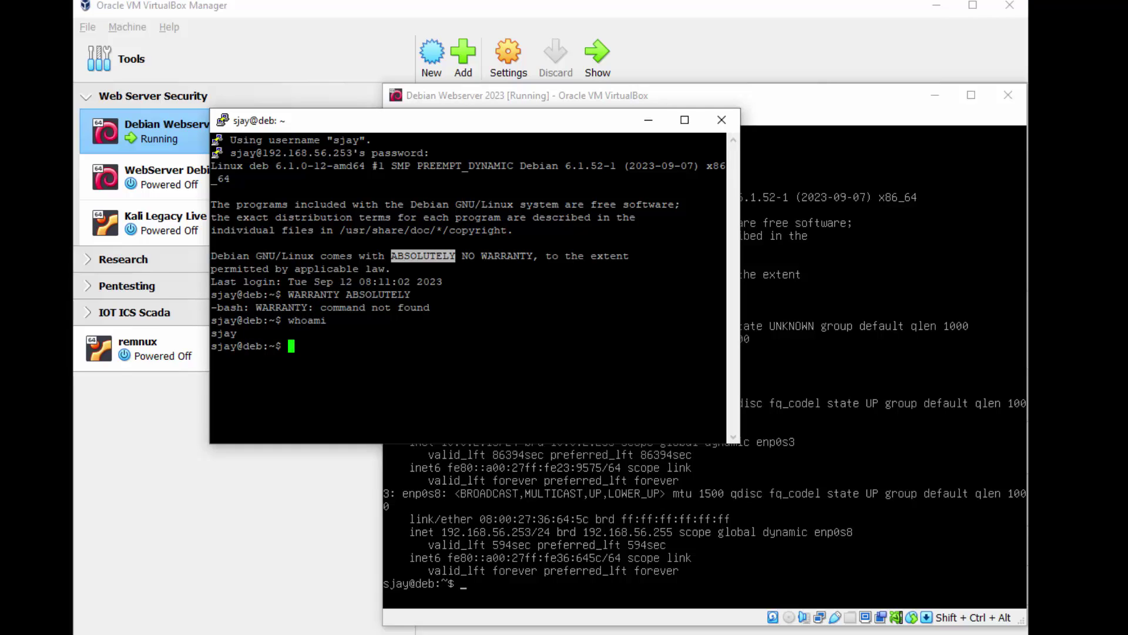
pyautogui.write('cd ~')
pyautogui.doubleClick(233, 334)
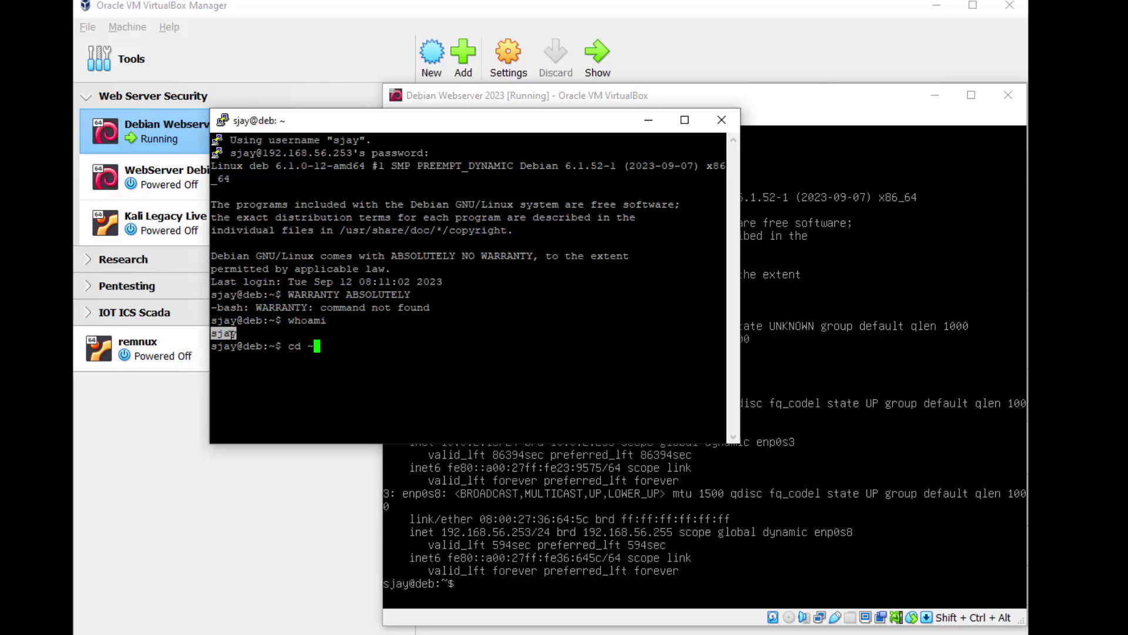
pyautogui.write('sjay')
pyautogui.write('\\')
pyautogui.press('Return')
pyautogui.press('Return')
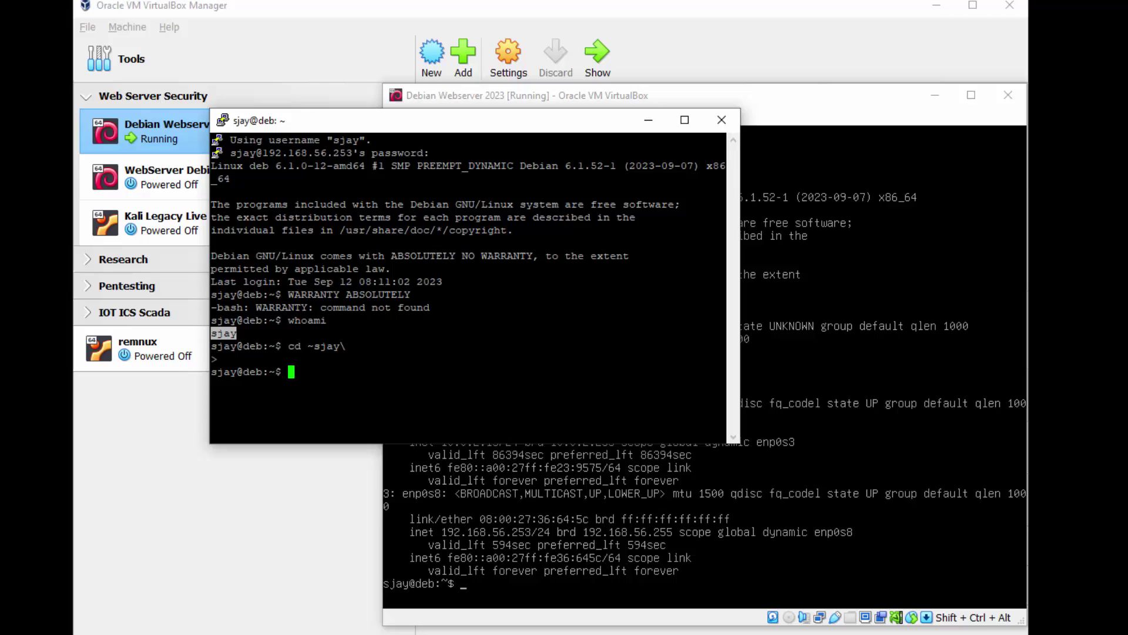
# Step: Set the terminal font to Courier New, bold, 18-point in Window > Appearance
pyautogui.click(223, 122)
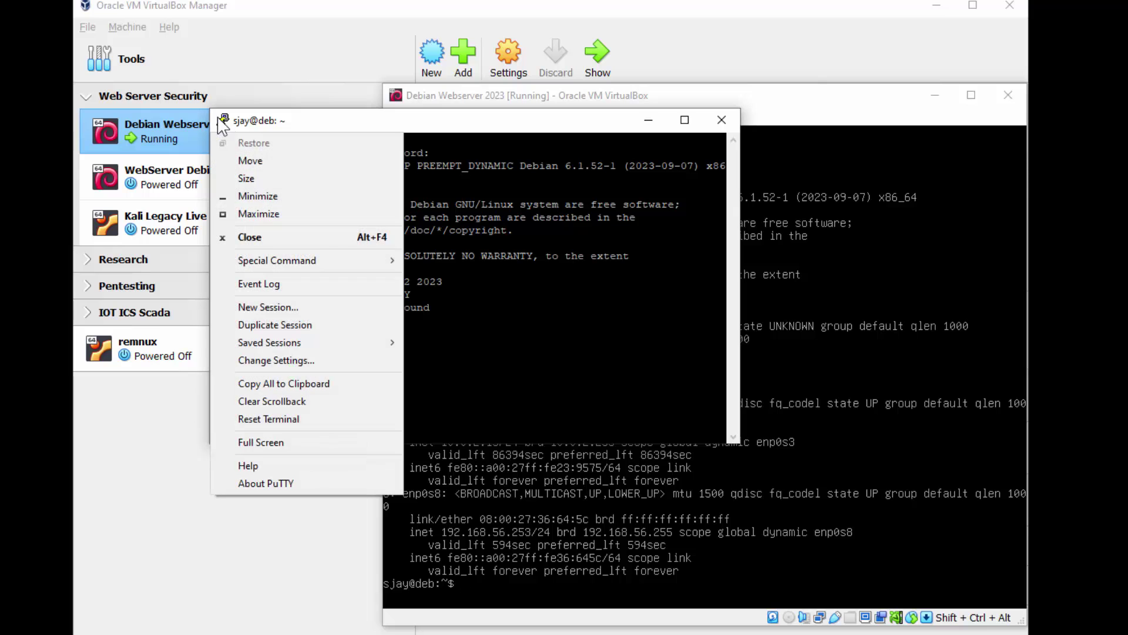
pyautogui.click(331, 360)
pyautogui.click(520, 322)
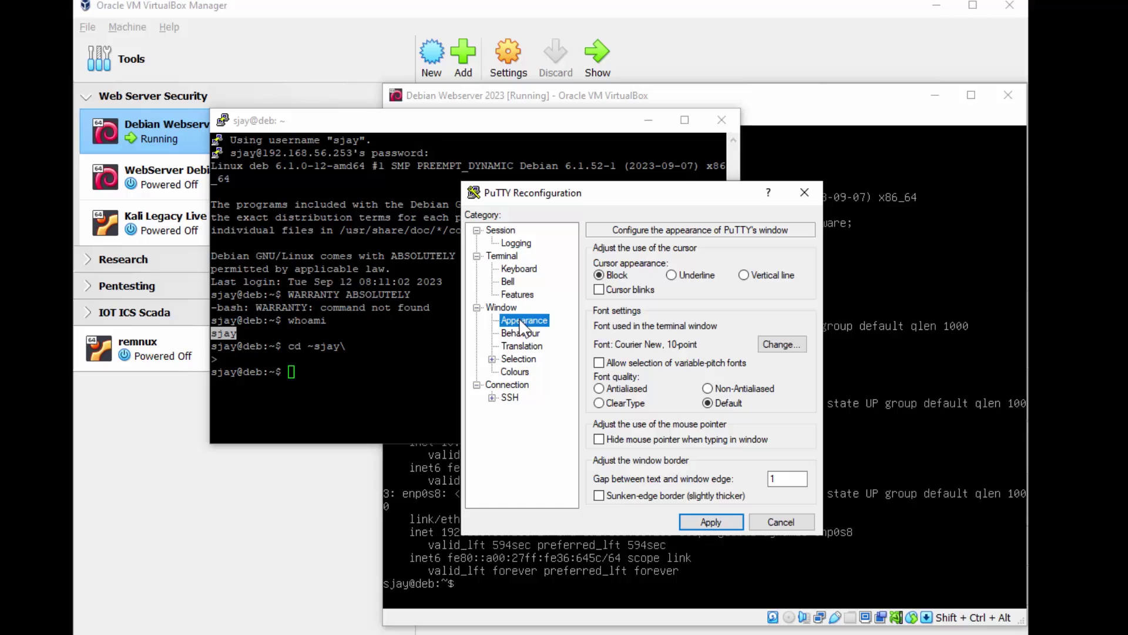
pyautogui.click(781, 344)
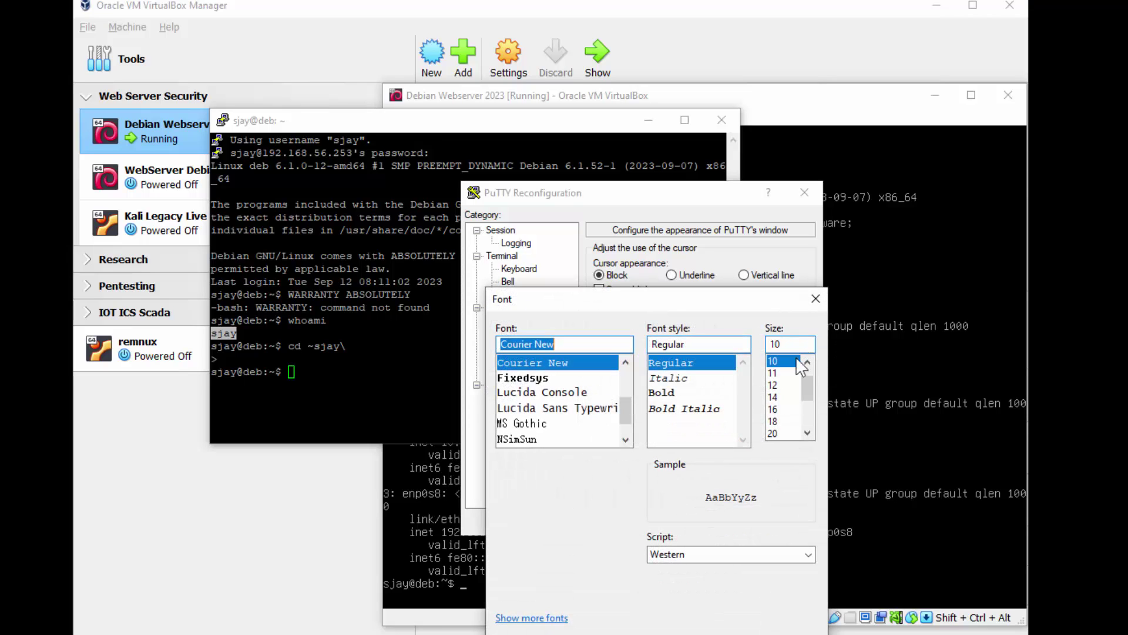
pyautogui.click(775, 409)
pyautogui.click(774, 421)
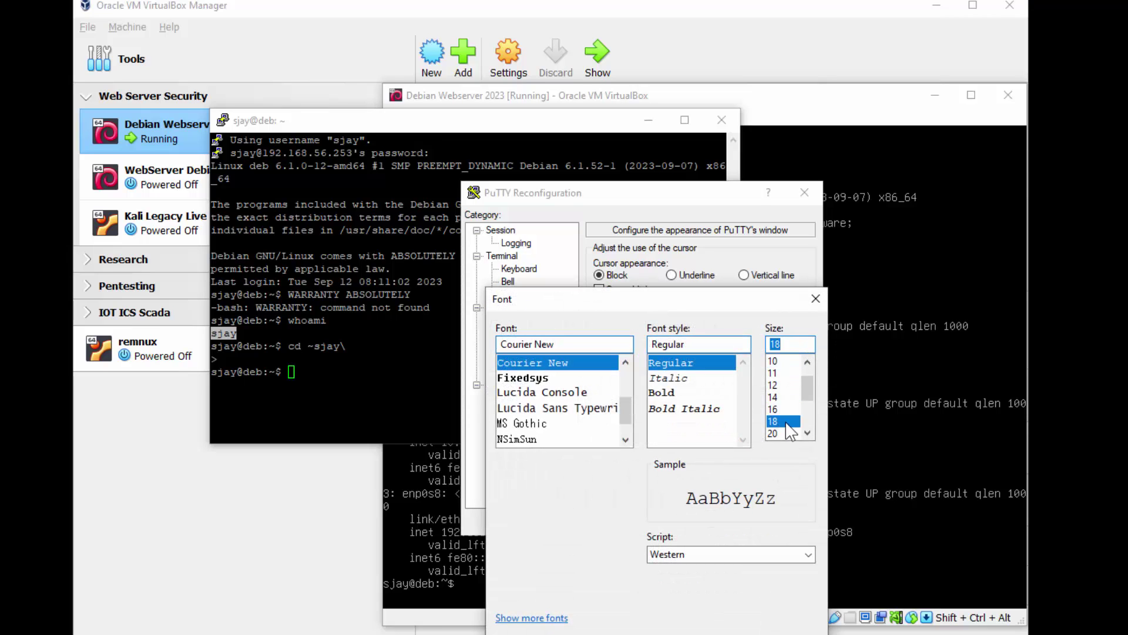
pyautogui.click(669, 391)
pyautogui.press('Return')
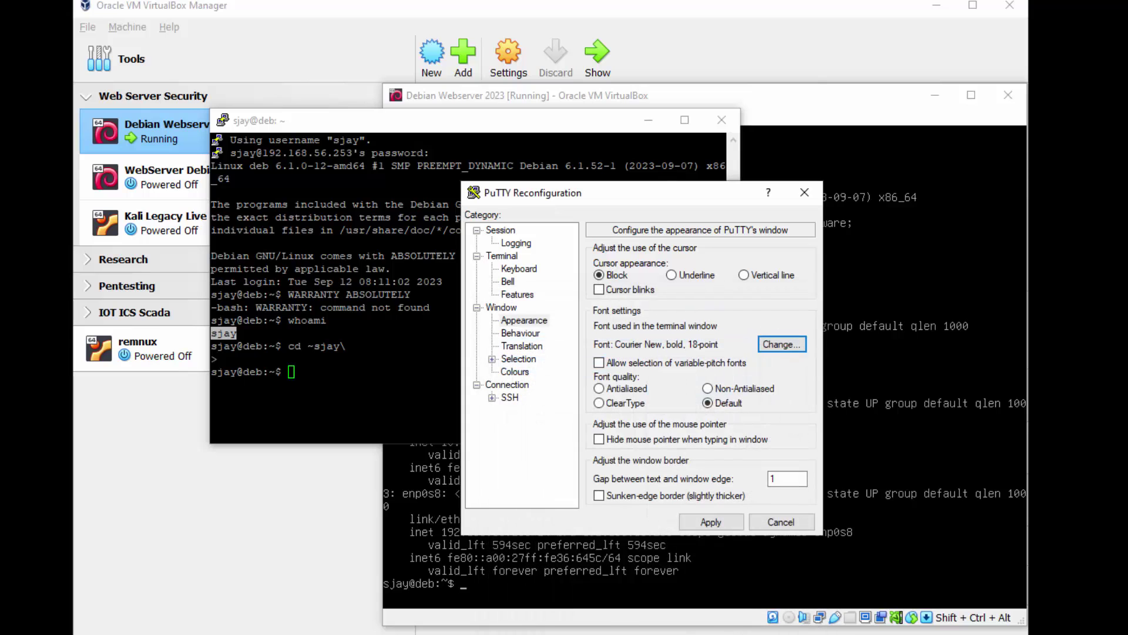
# Step: Apply the new font and raise the enlarged terminal window near the top of the screen
pyautogui.click(711, 521)
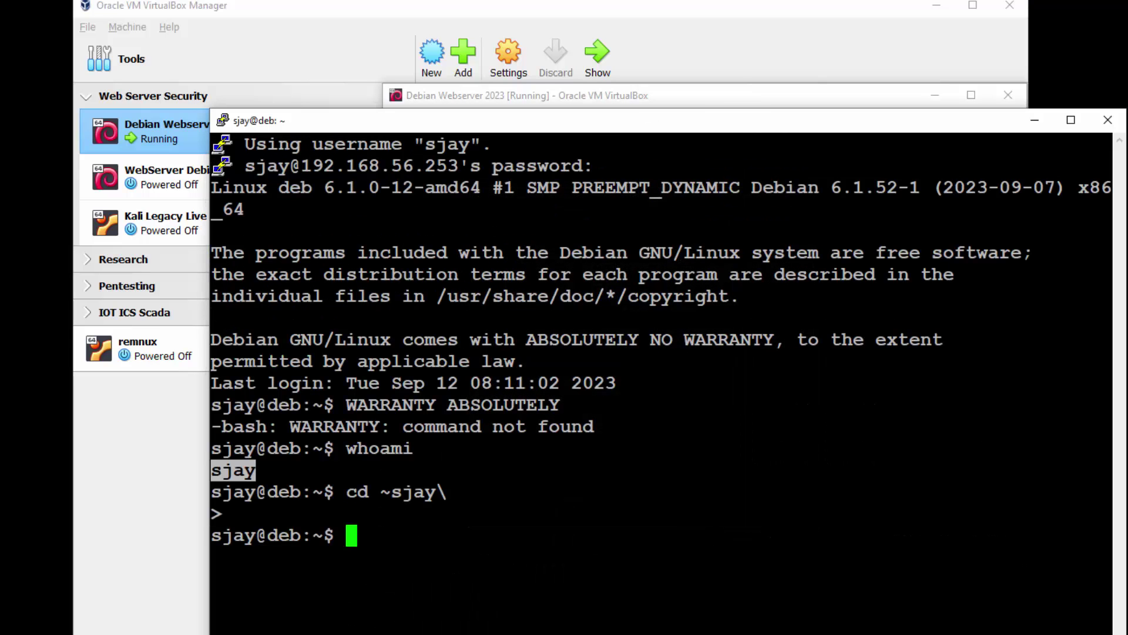
pyautogui.moveTo(727, 126); pyautogui.dragTo(742, 23)
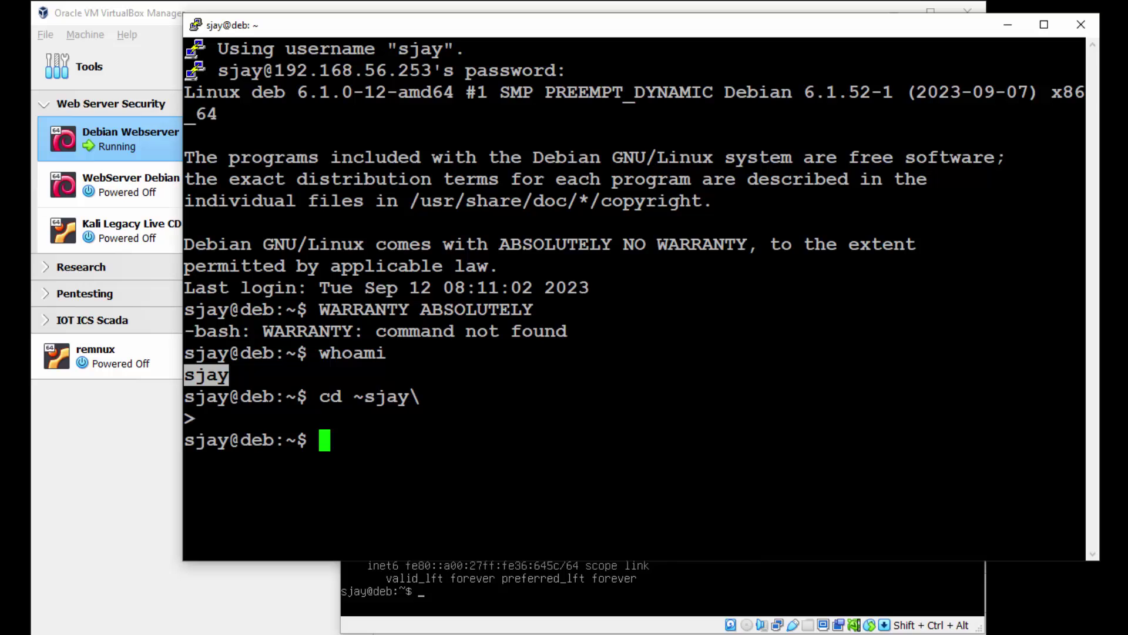
# Step: Open Change Settings, select InfoSec Webserver Debian, and check the font in Appearance
pyautogui.click(196, 26)
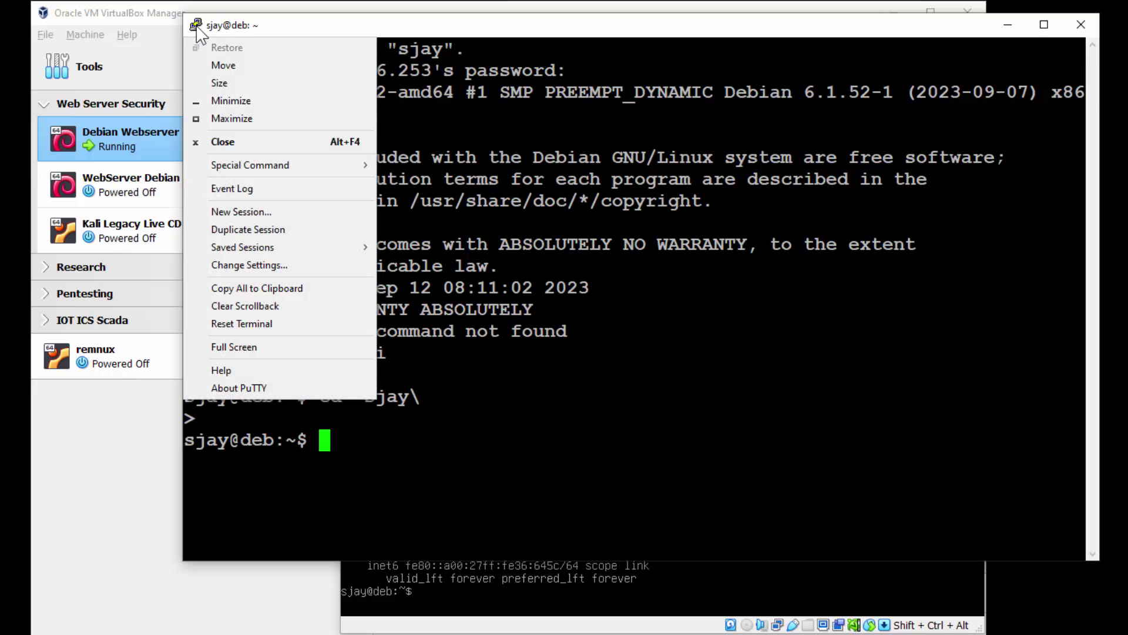
pyautogui.click(268, 264)
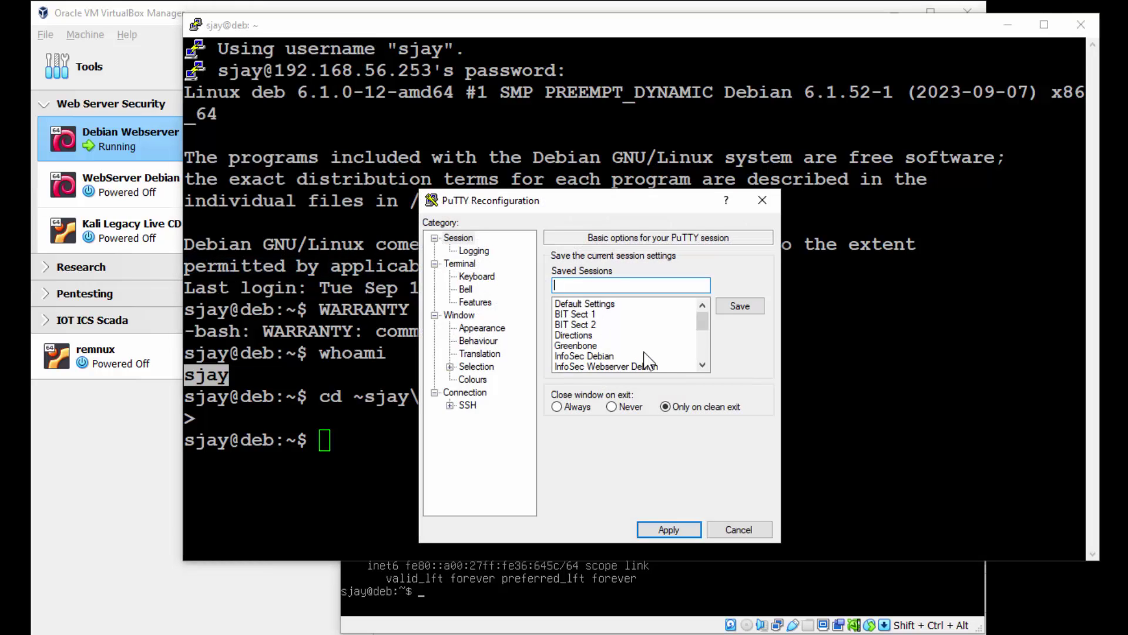
pyautogui.scroll(-1, 646, 359)
pyautogui.click(643, 335)
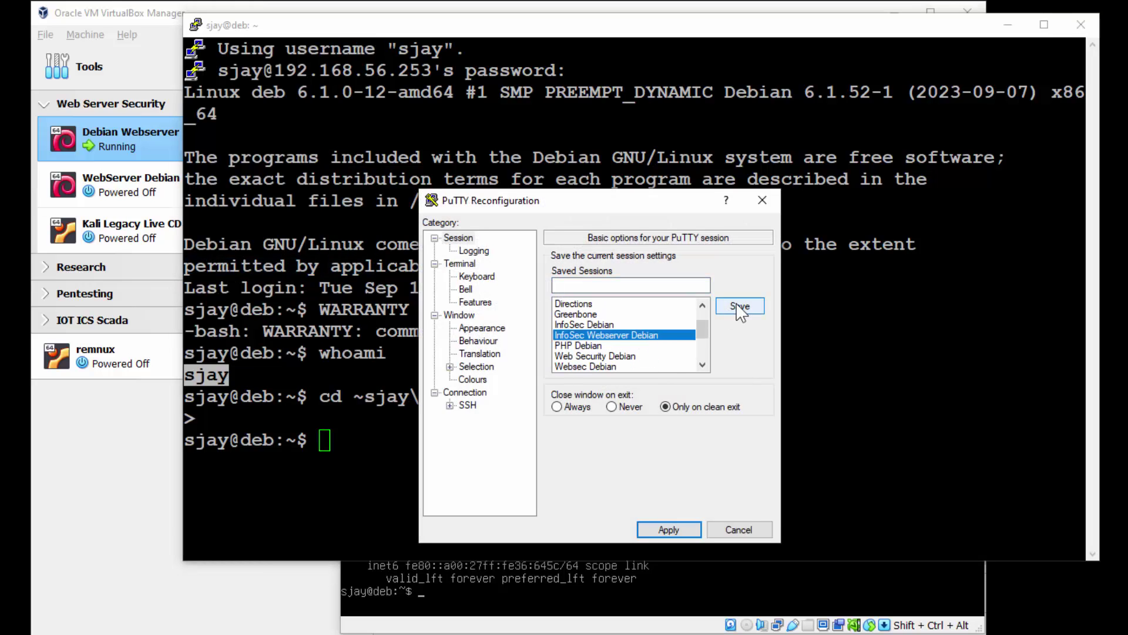
pyautogui.click(462, 317)
pyautogui.click(470, 327)
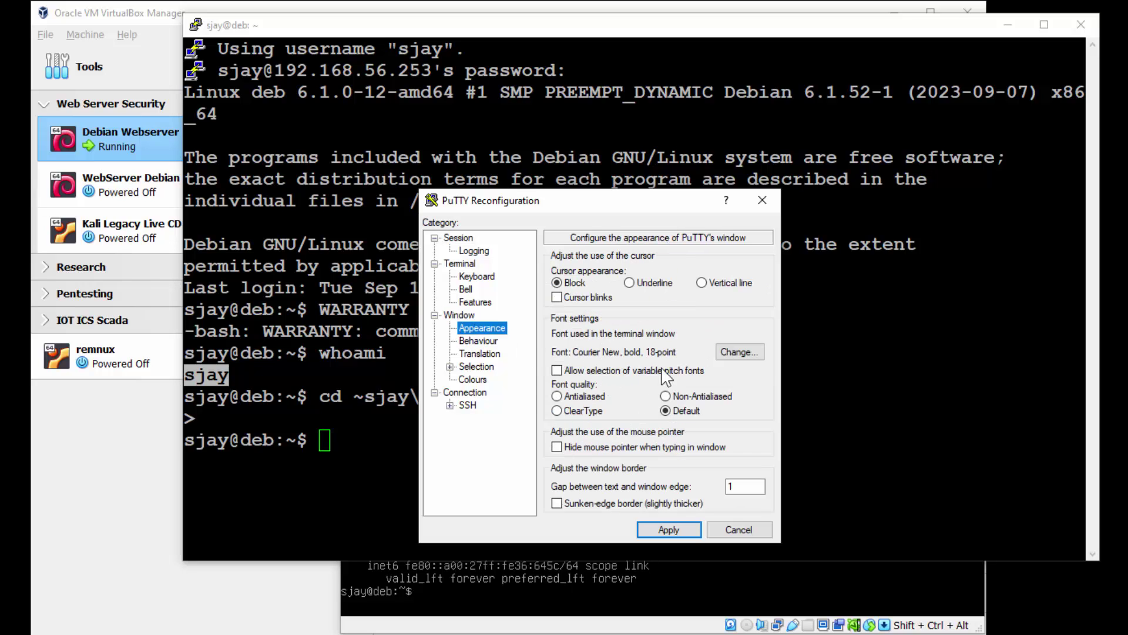
pyautogui.click(724, 355)
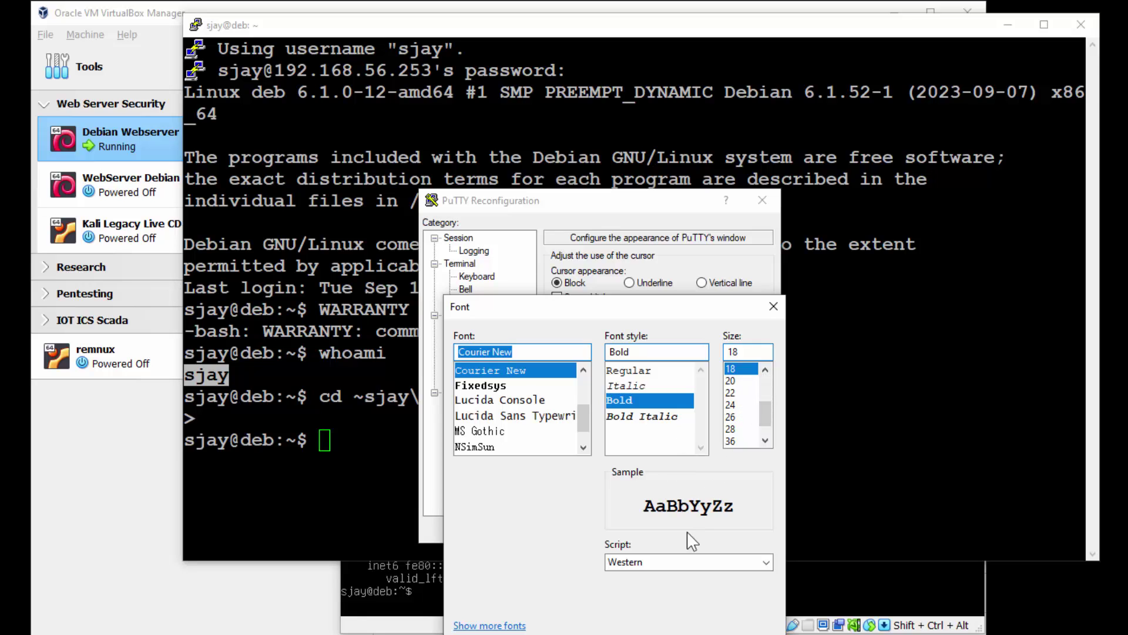
pyautogui.press('Return')
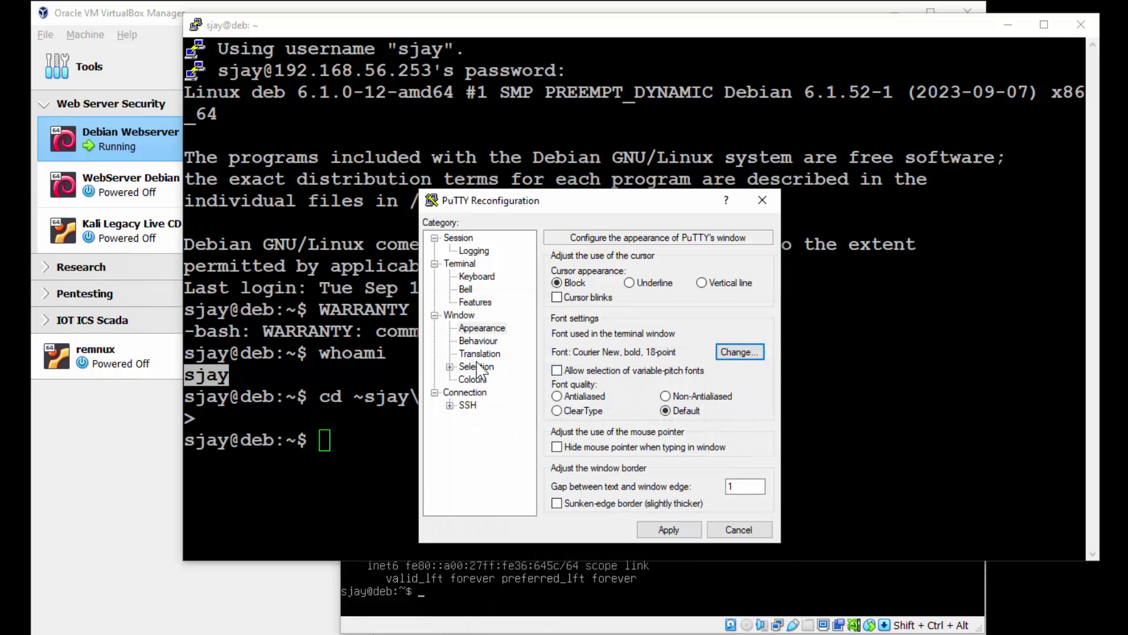
# Step: Save the current settings into the InfoSec Webserver Debian session and apply them
pyautogui.click(462, 239)
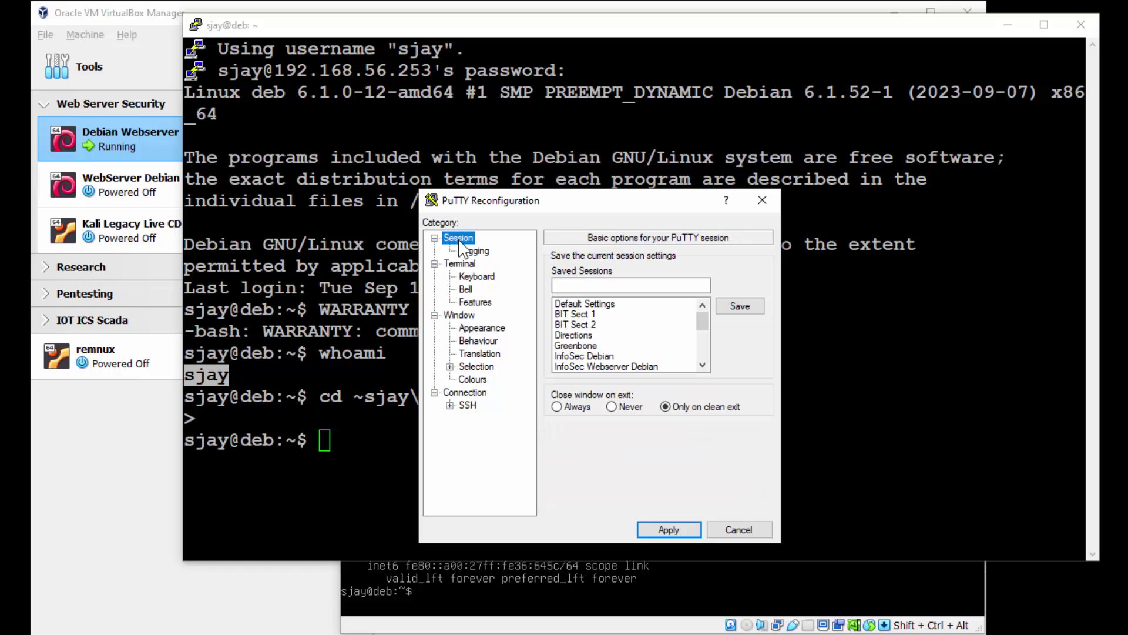
pyautogui.click(642, 367)
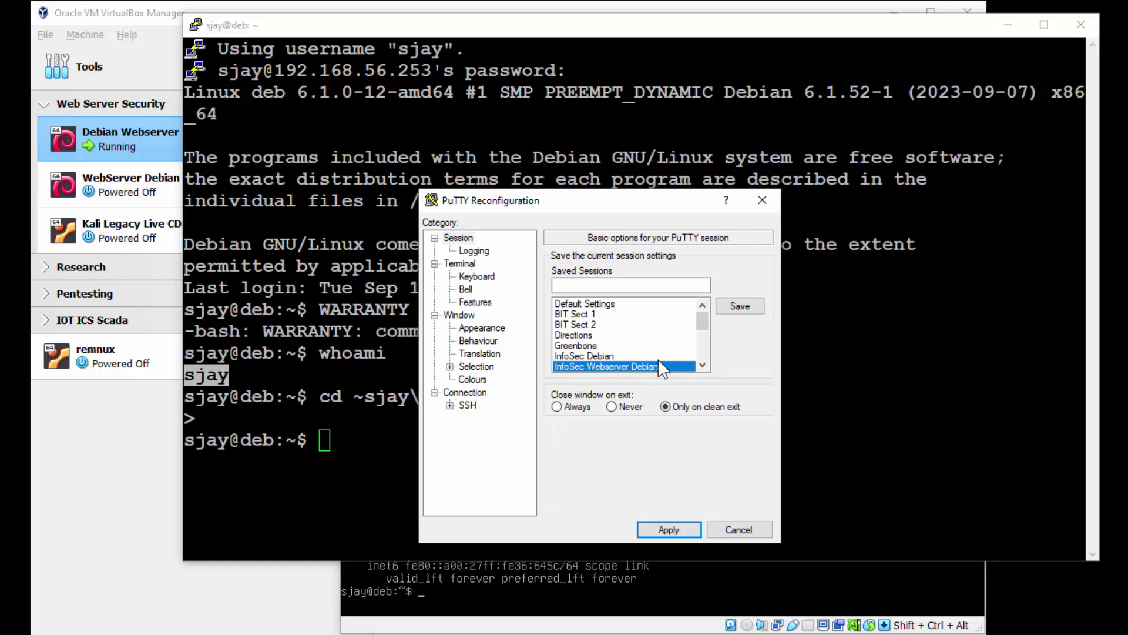
pyautogui.moveTo(703, 324); pyautogui.dragTo(703, 332)
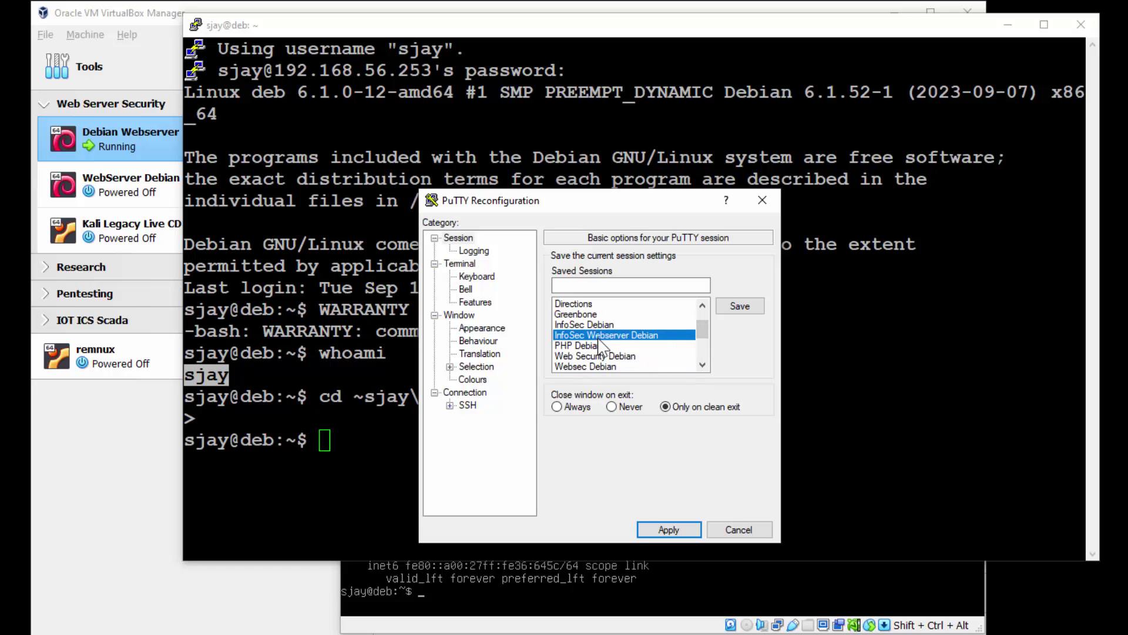
pyautogui.click(741, 309)
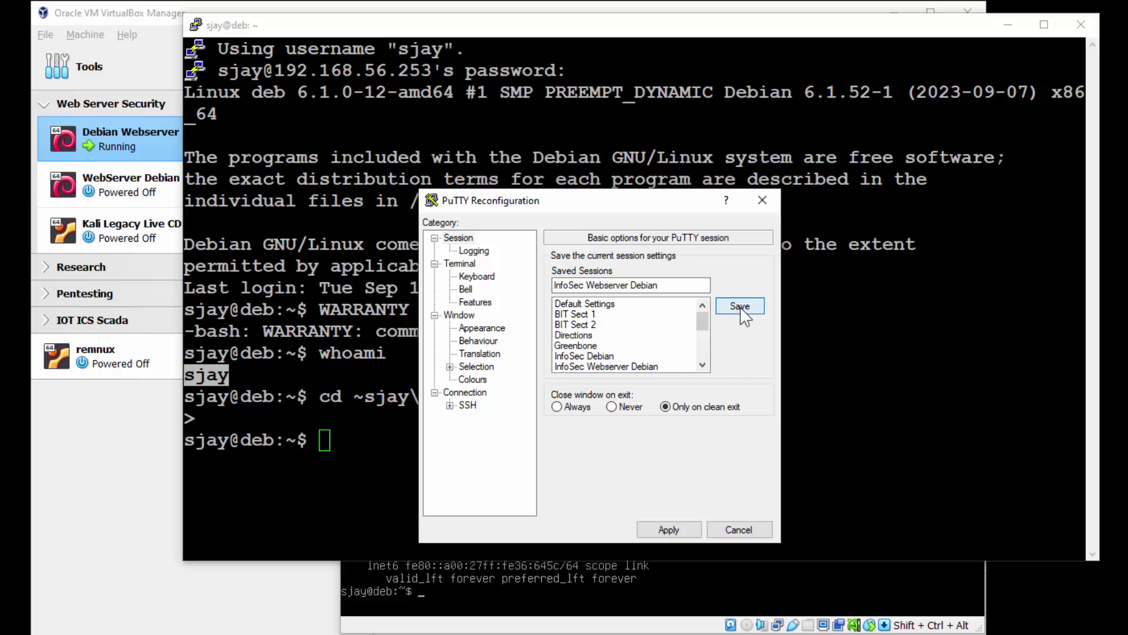
pyautogui.click(672, 530)
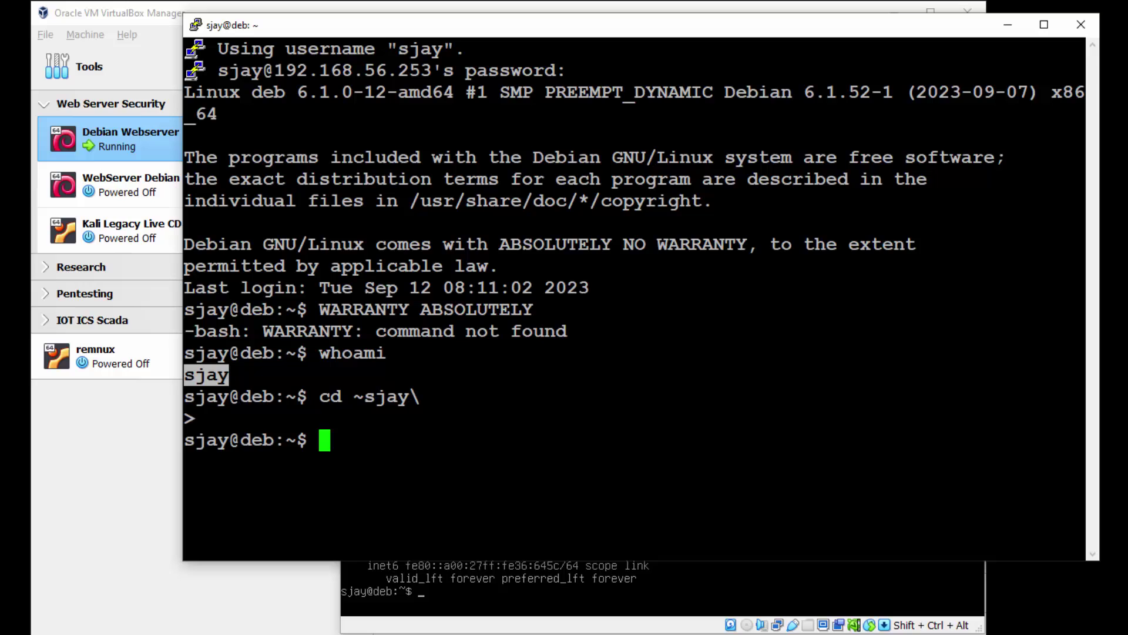
# Step: Exit the SSH session and relaunch PuTTY from the Start search
pyautogui.write('exit')
pyautogui.press('Return')
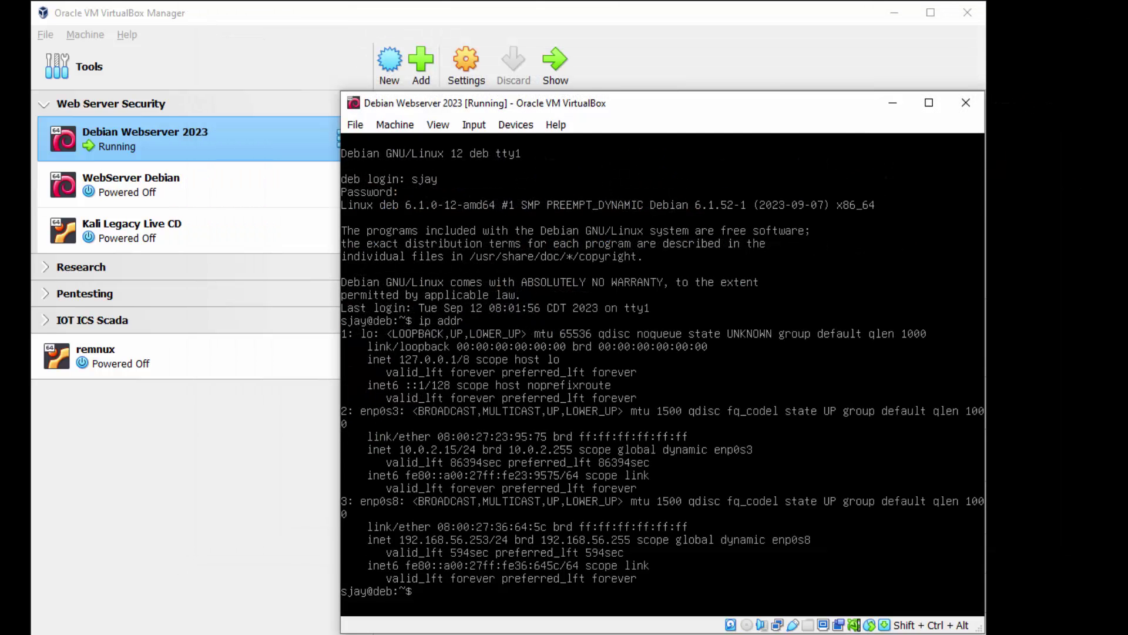
pyautogui.press('super')
pyautogui.write('putty')
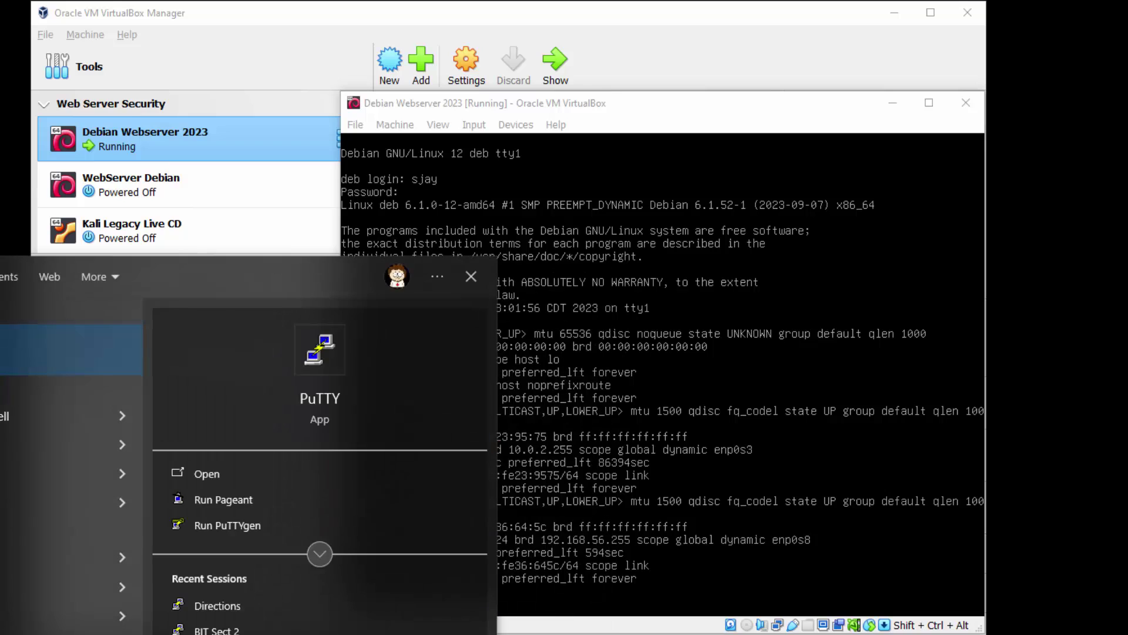
pyautogui.press('Return')
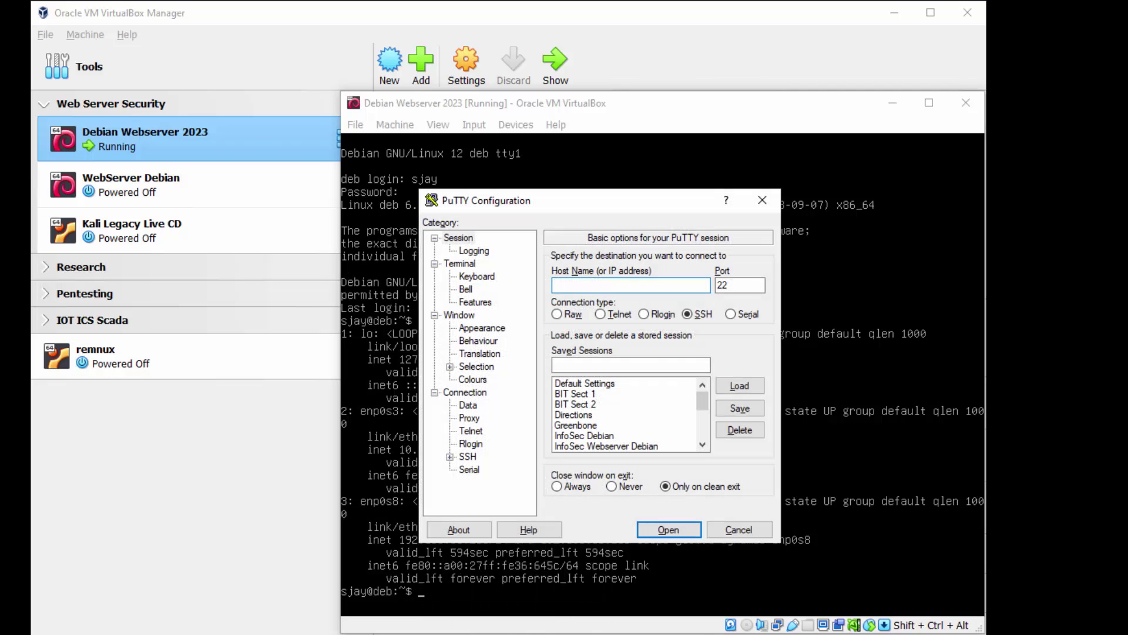
# Step: Connect with the InfoSec Webserver Debian session and log in with the password
pyautogui.doubleClick(627, 447)
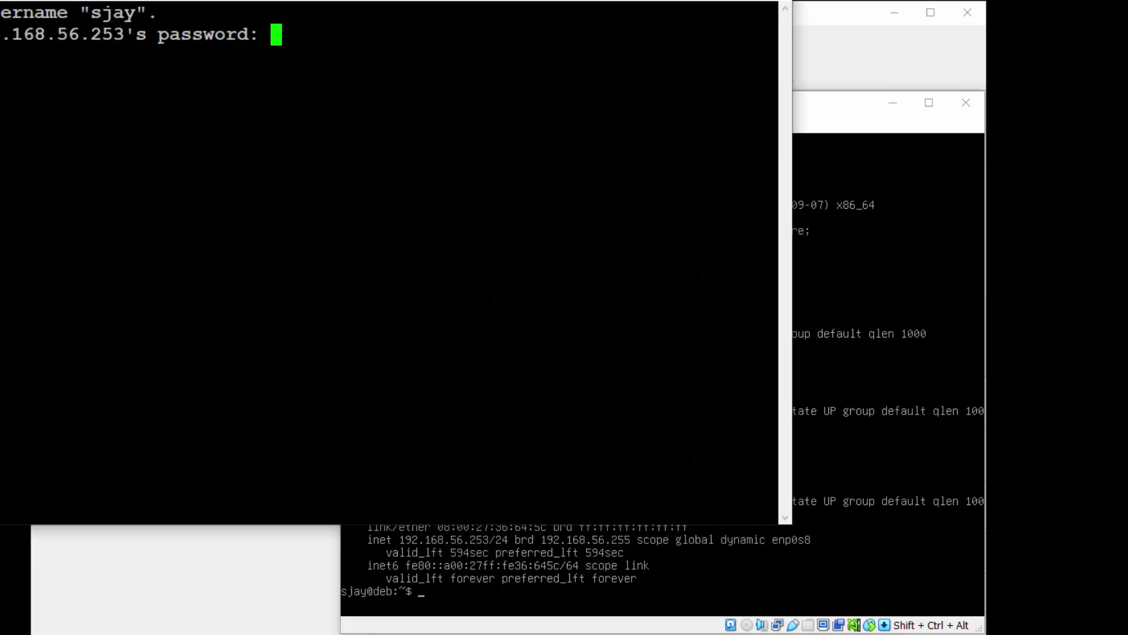
pyautogui.moveTo(510, 1); pyautogui.dragTo(748, 51)
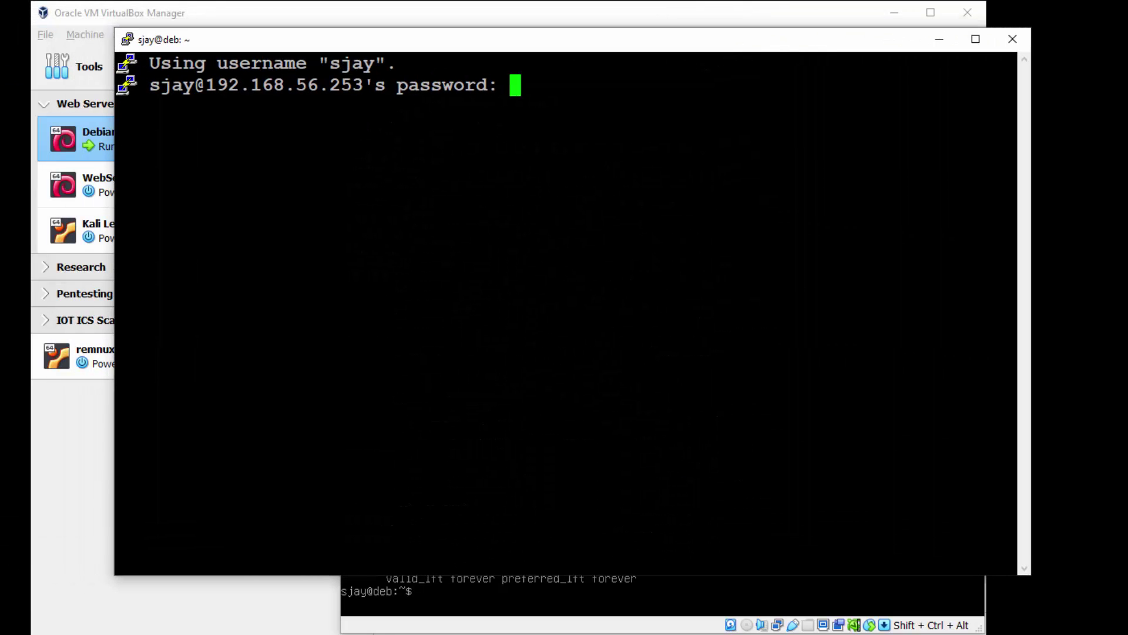
pyautogui.press('Return')
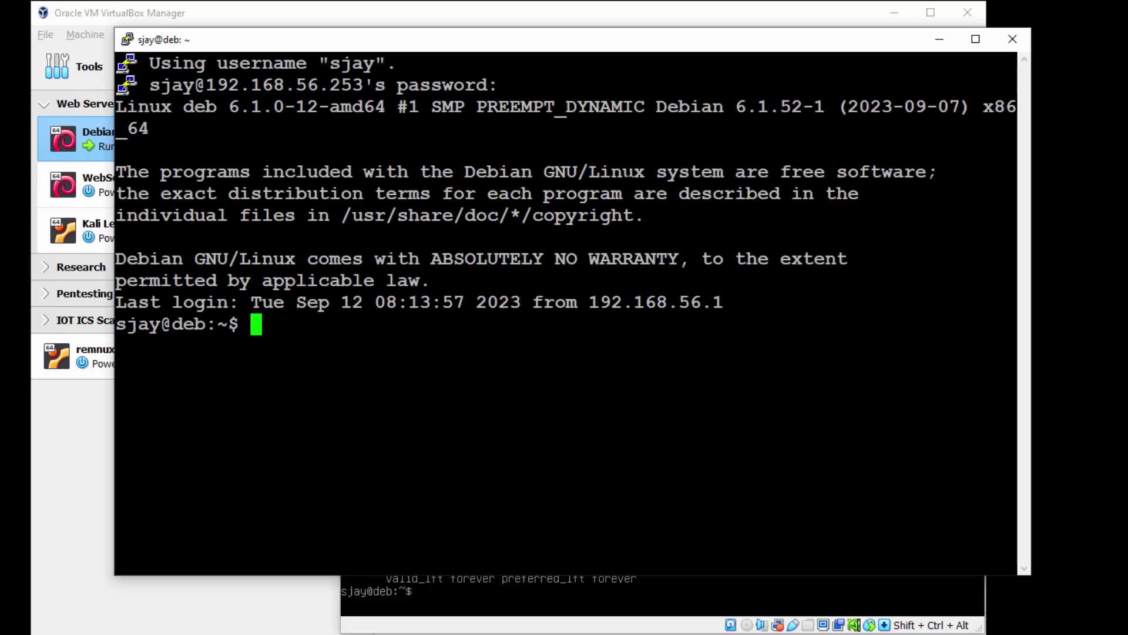